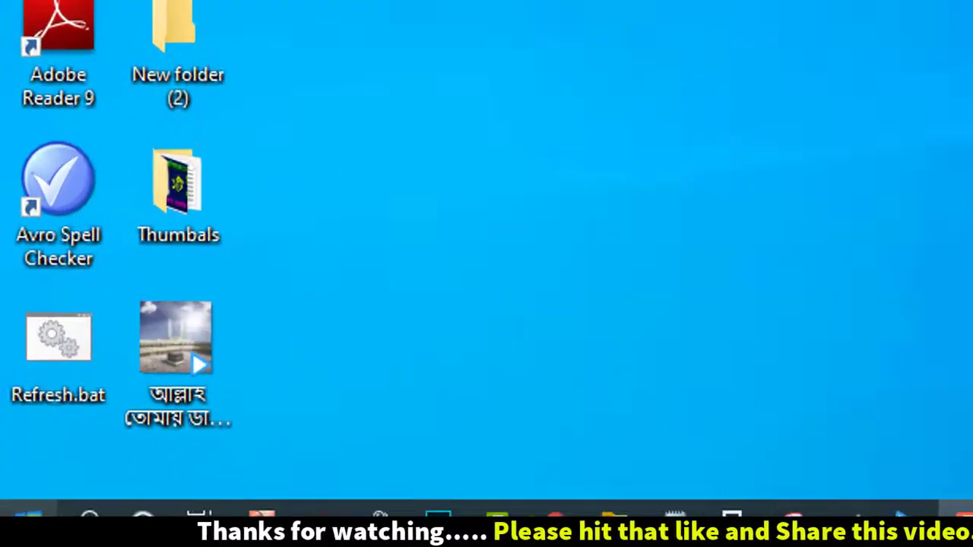
Open the Windows Start menu to list the installed apps
left_click(12, 533)
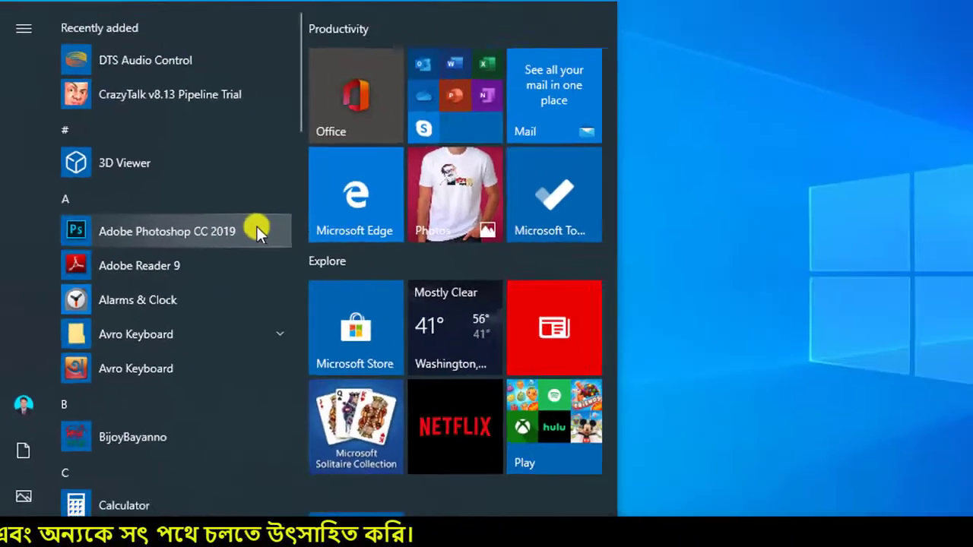
Launch Adobe Photoshop CC 2019 from the Start menu's app list
left_click(216, 221)
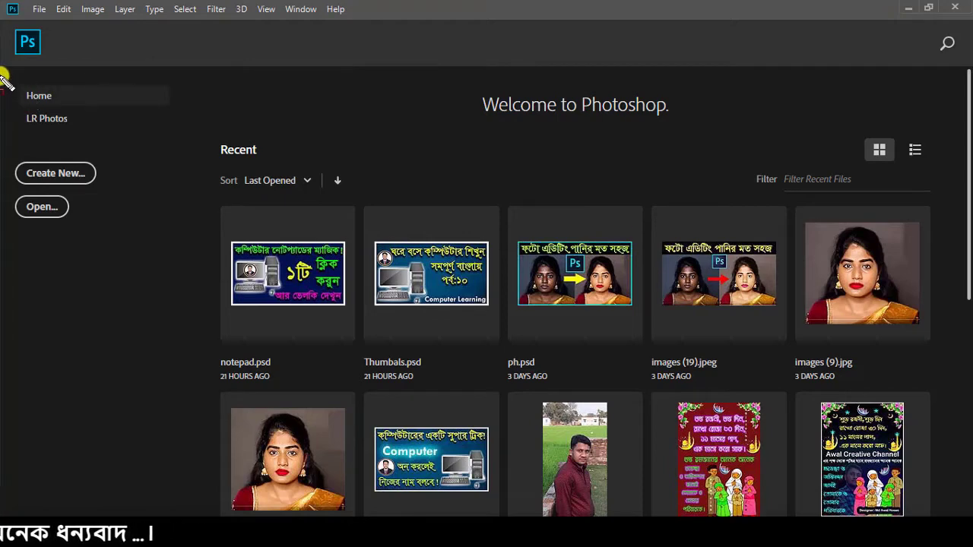
left_click_drag(2, 74, 183, 274)
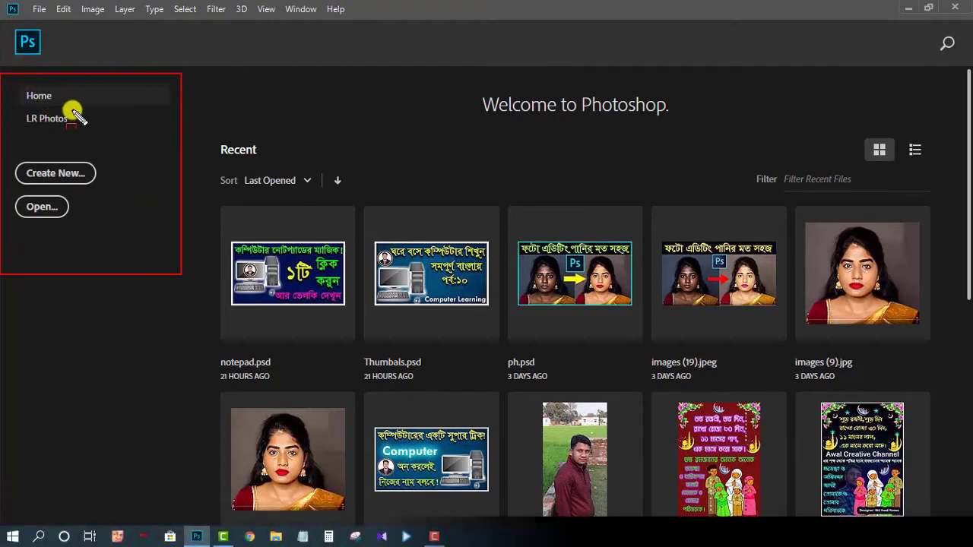
left_click_drag(206, 135, 349, 196)
mouse_move(733, 77)
left_mouse_down()
mouse_move(830, 190)
mouse_move(948, 256)
mouse_move(949, 197)
left_mouse_up()
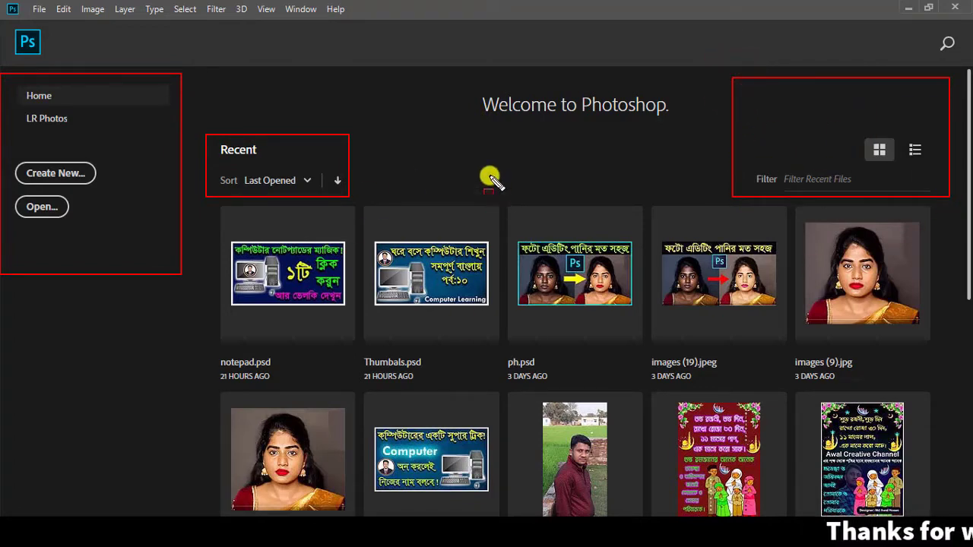
key("Escape")
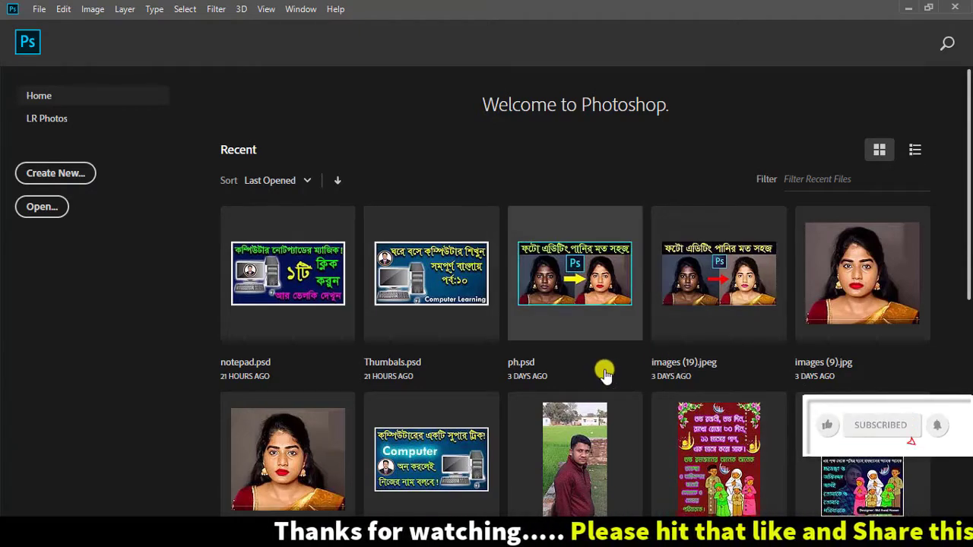
scroll(777, 337, "down", 5)
scroll(640, 382, "up", 6)
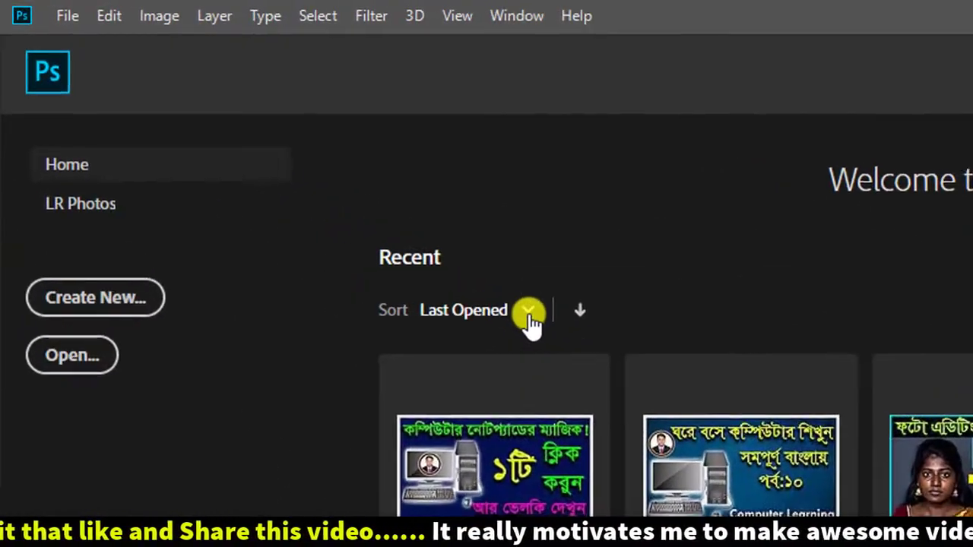
left_click(529, 313)
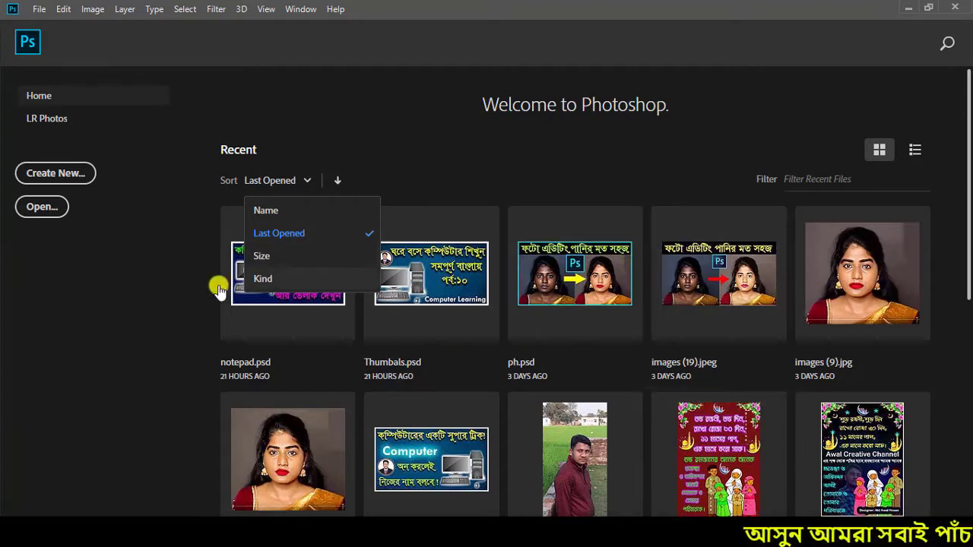
left_click(258, 256)
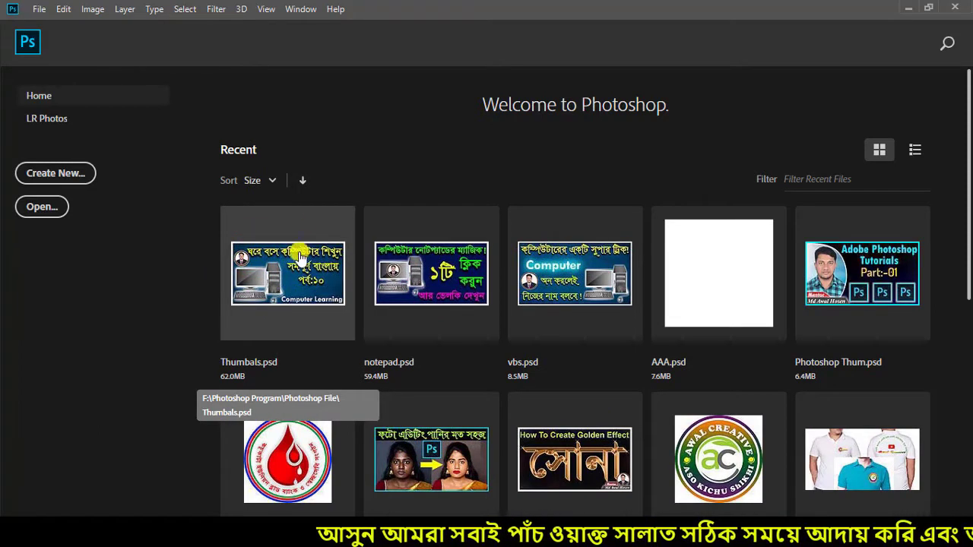
left_click(274, 181)
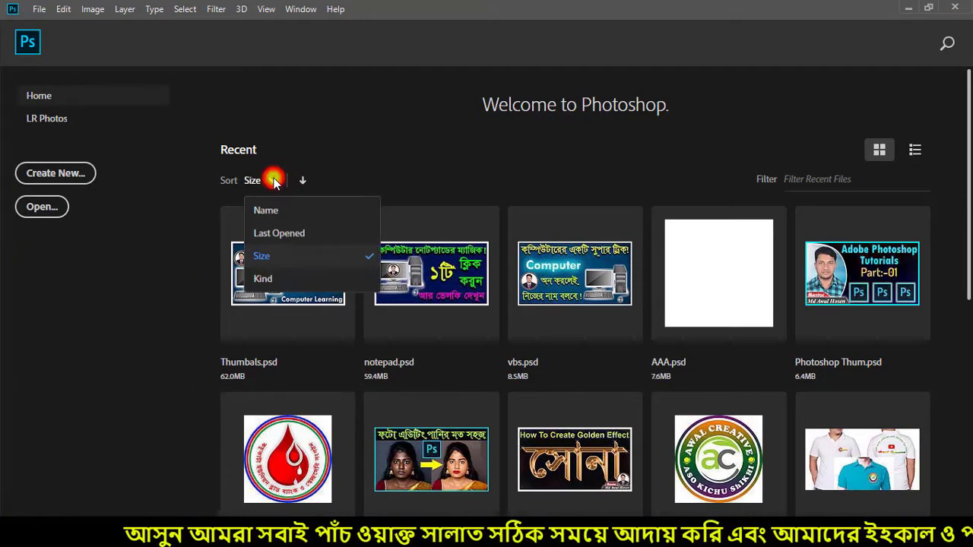
left_click(282, 233)
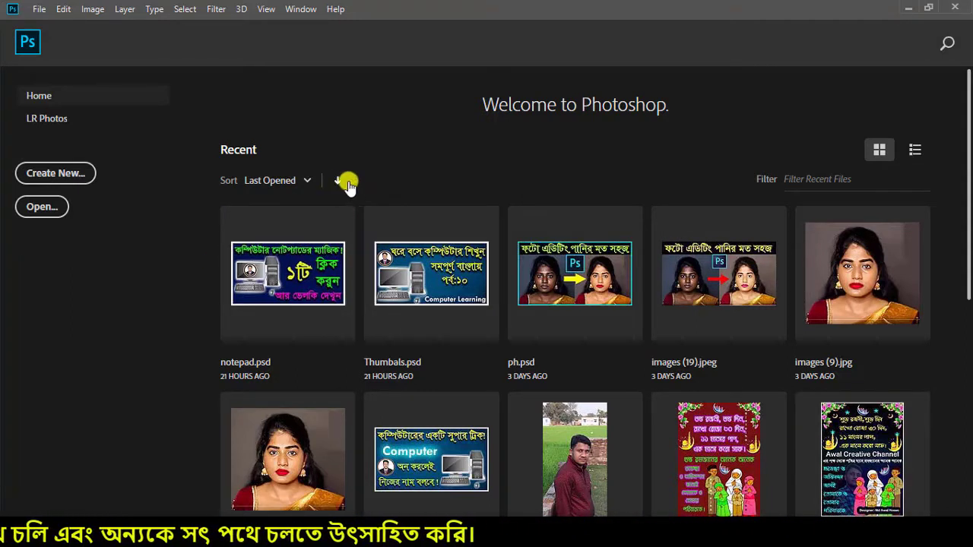
scroll(699, 321, "down", 5)
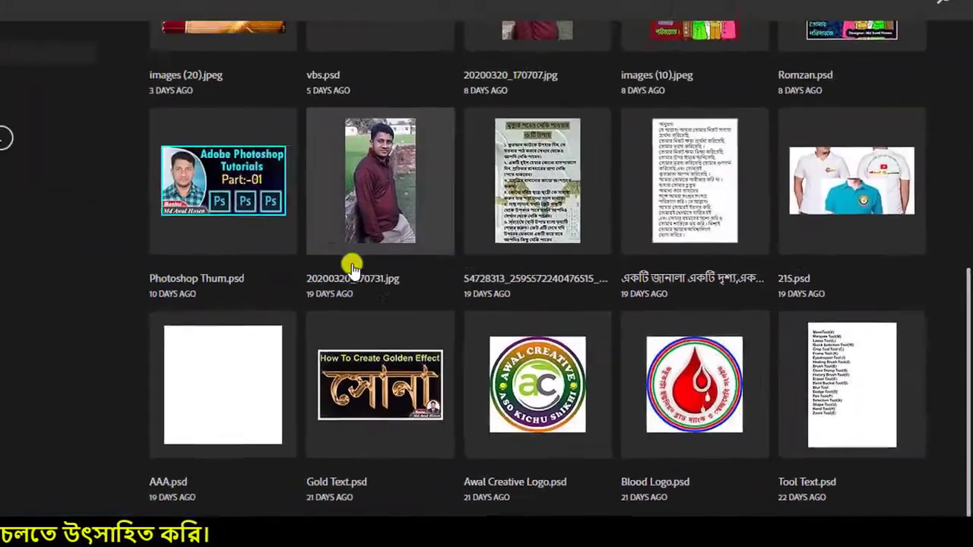
scroll(352, 268, "up", 5)
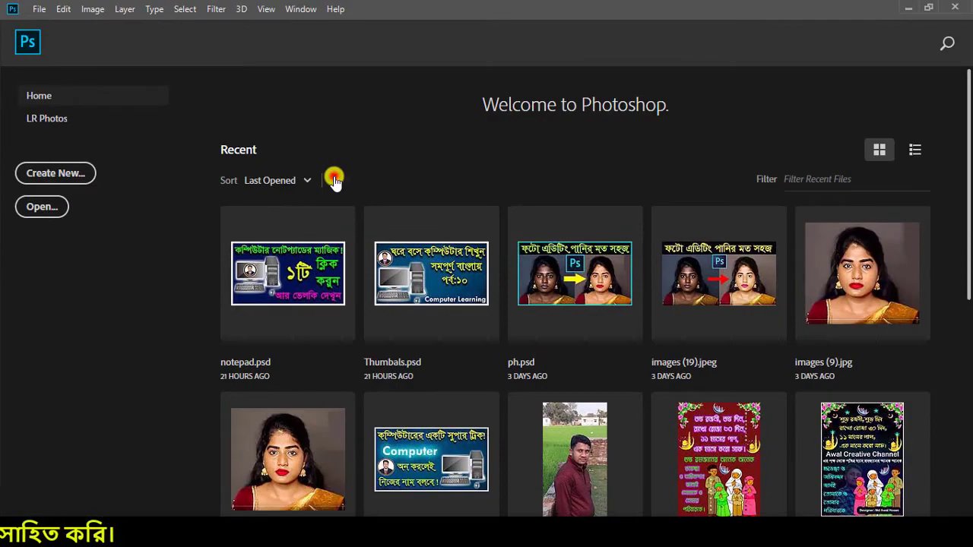
left_click(335, 180)
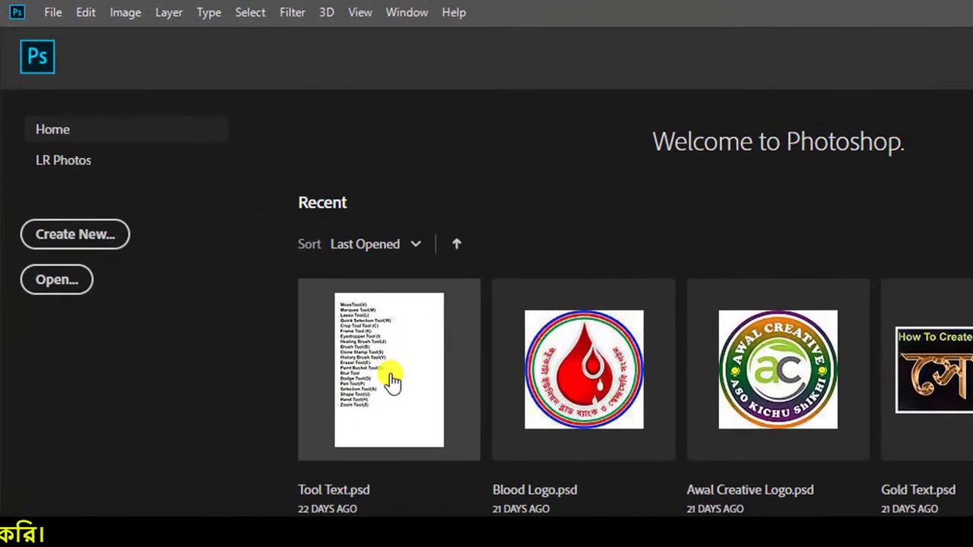
scroll(392, 380, "down", 10)
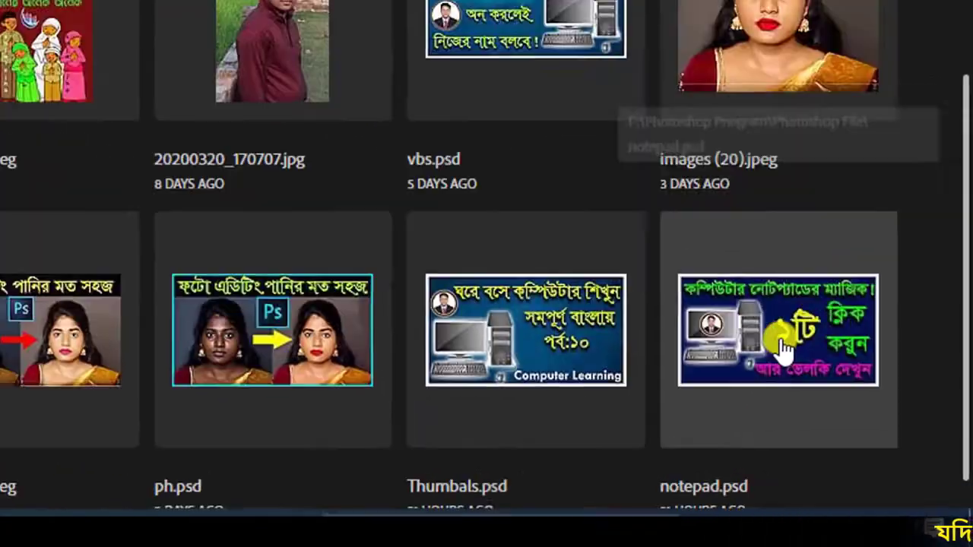
scroll(783, 350, "up", 10)
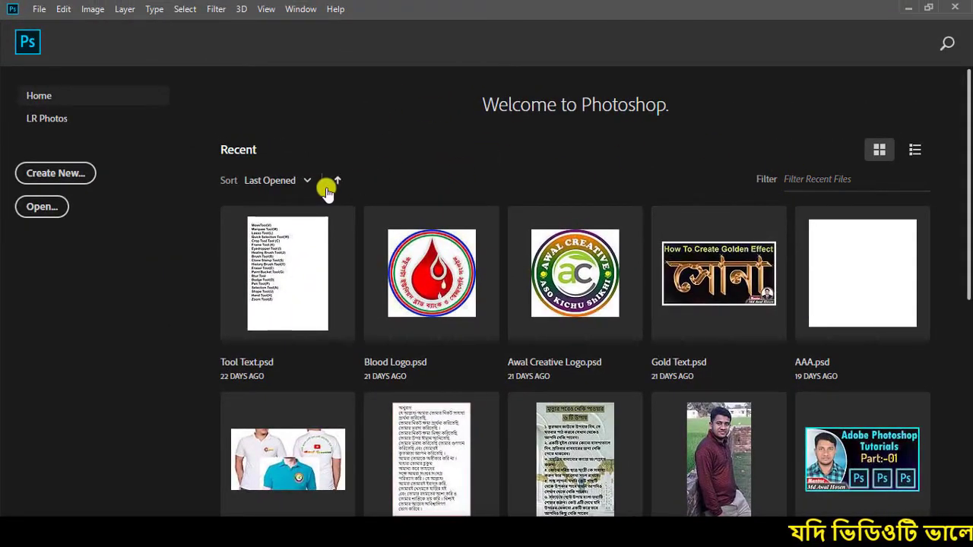
left_click(332, 178)
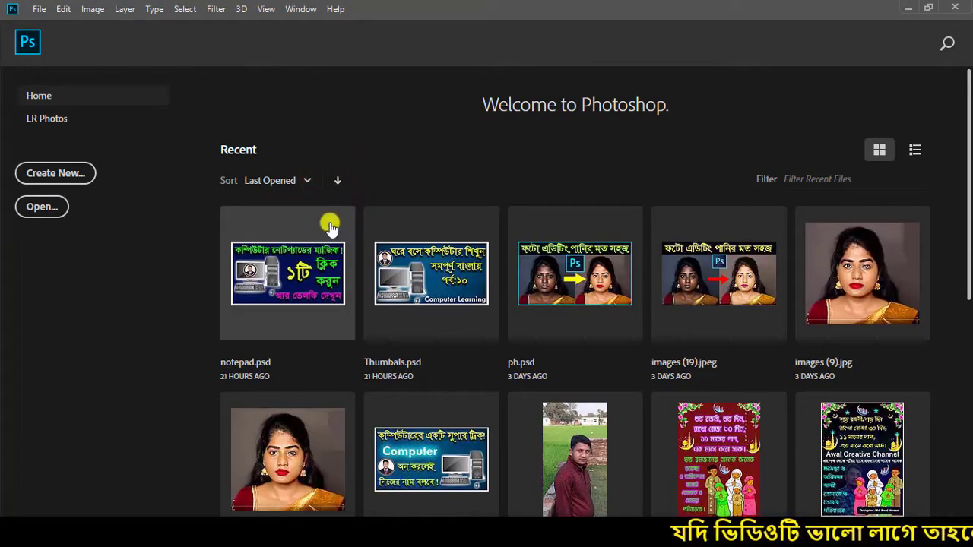
left_click(806, 180)
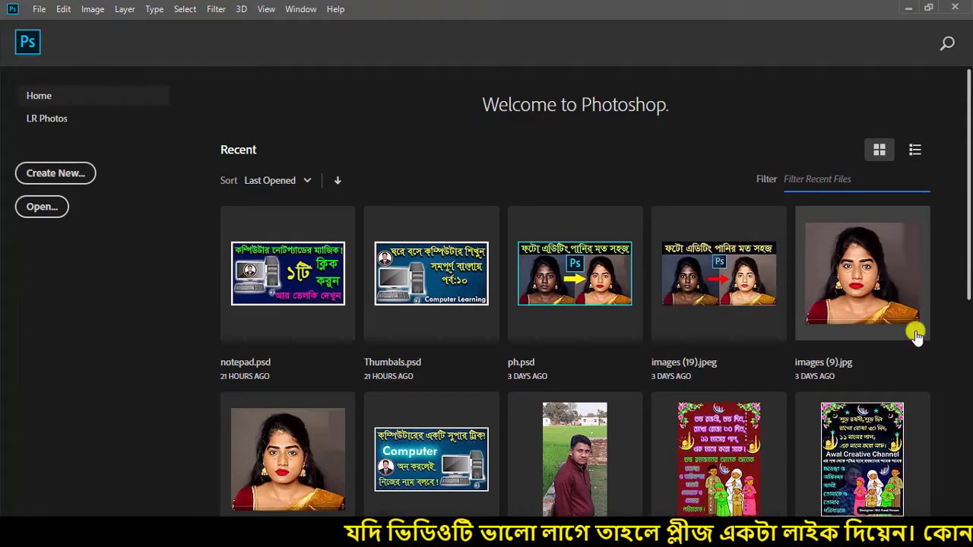
scroll(790, 320, "down", 6)
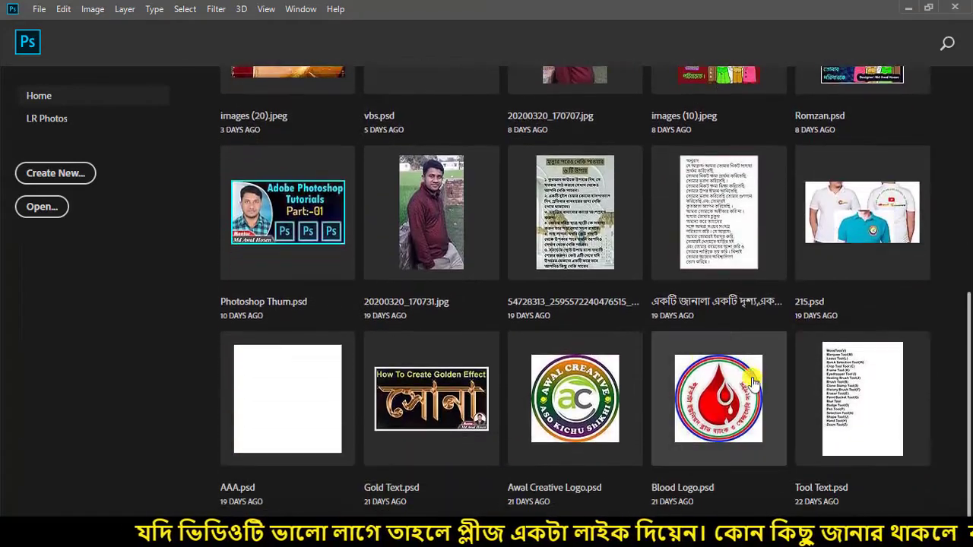
scroll(841, 265, "up", 6)
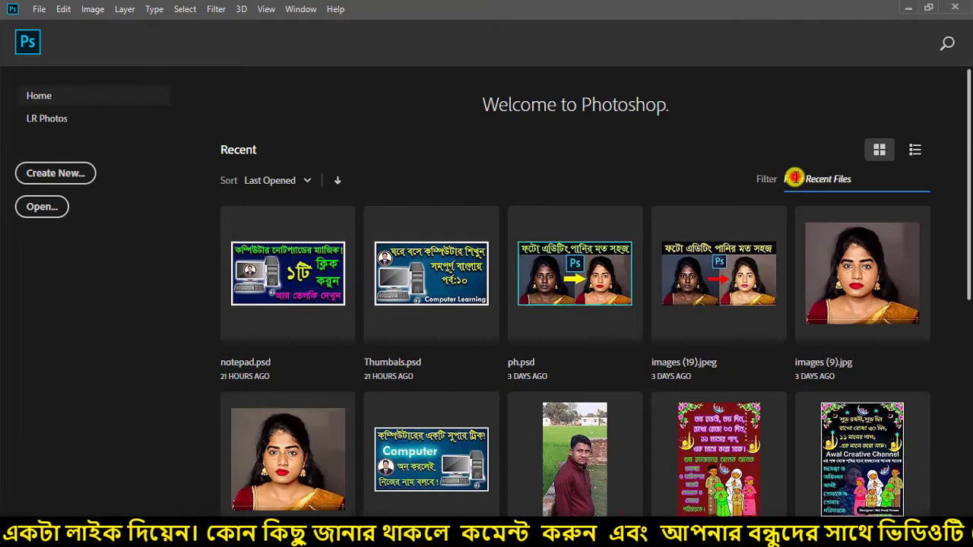
Filter the Home screen's recent files by '215', then clear the filter text
left_click(793, 178)
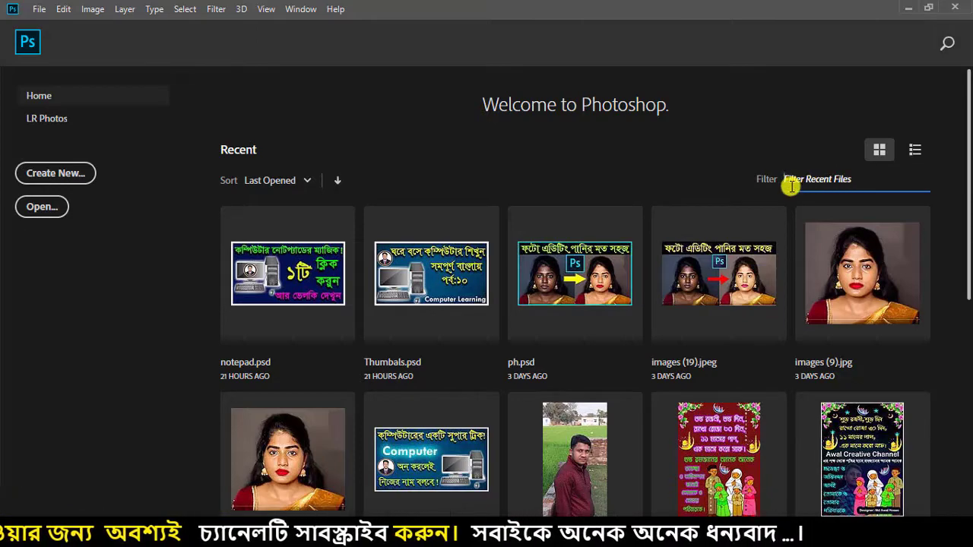
scroll(841, 337, "down", 5)
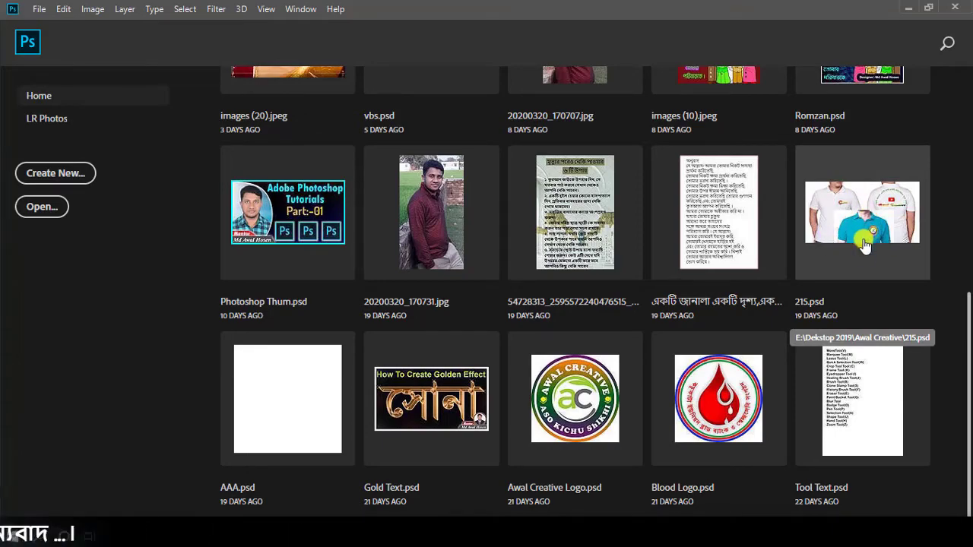
scroll(865, 245, "up", 5)
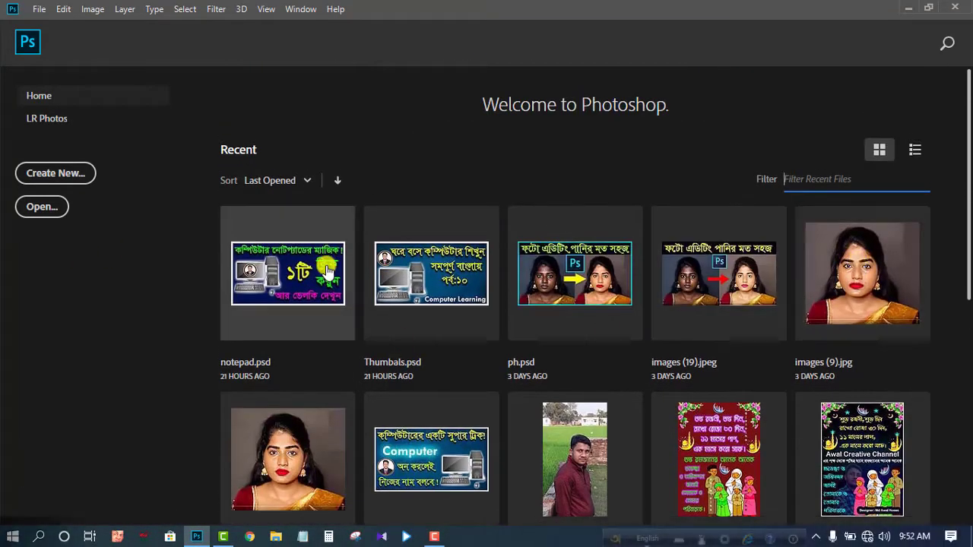
left_click(798, 184)
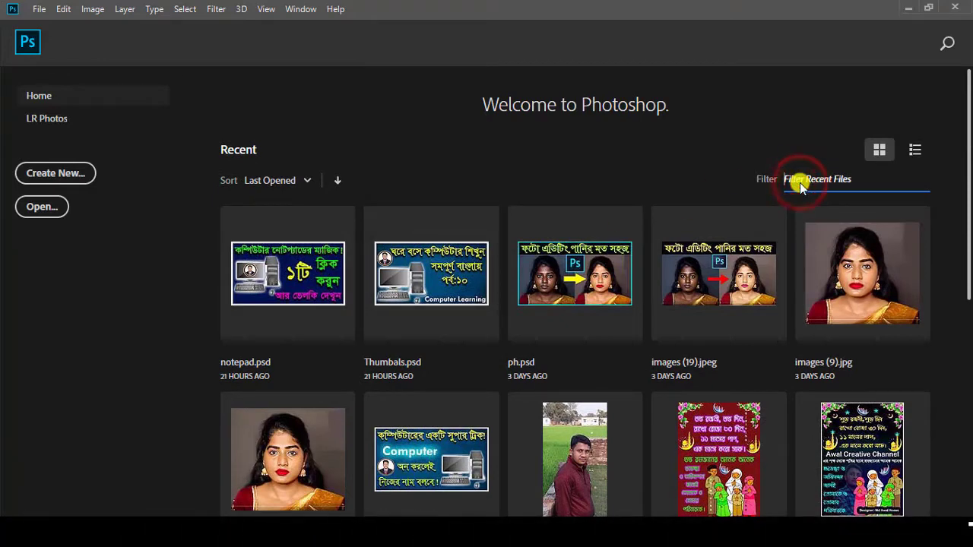
type("21")
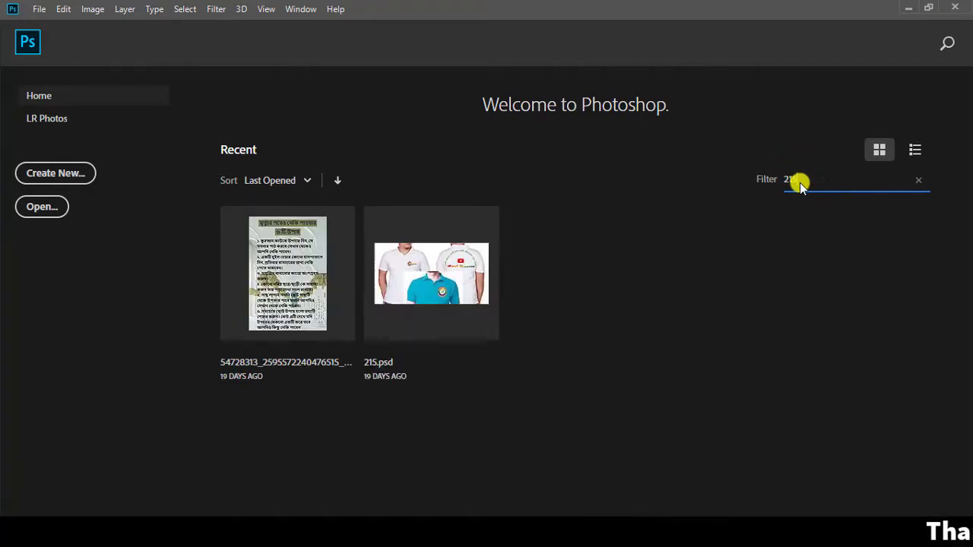
type("5.psd")
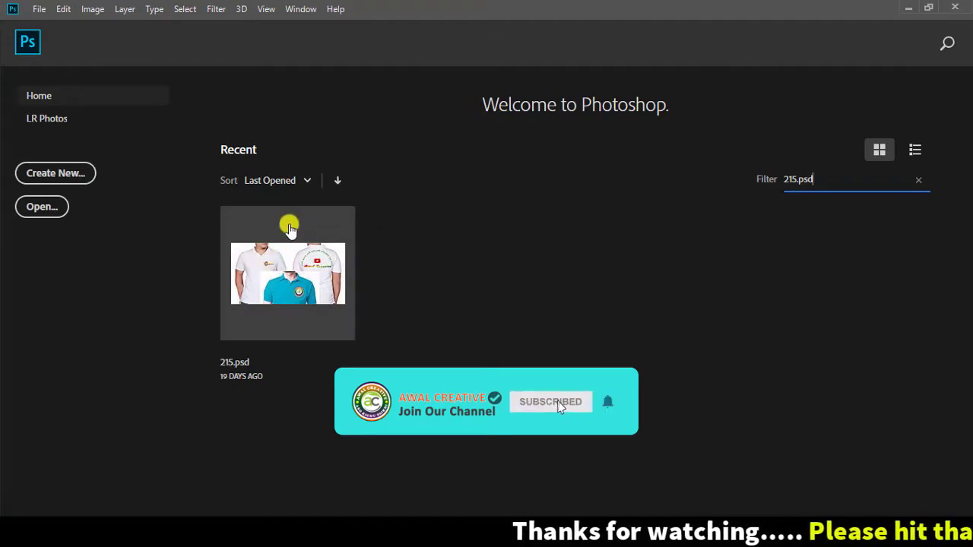
left_click_drag(821, 180, 732, 181)
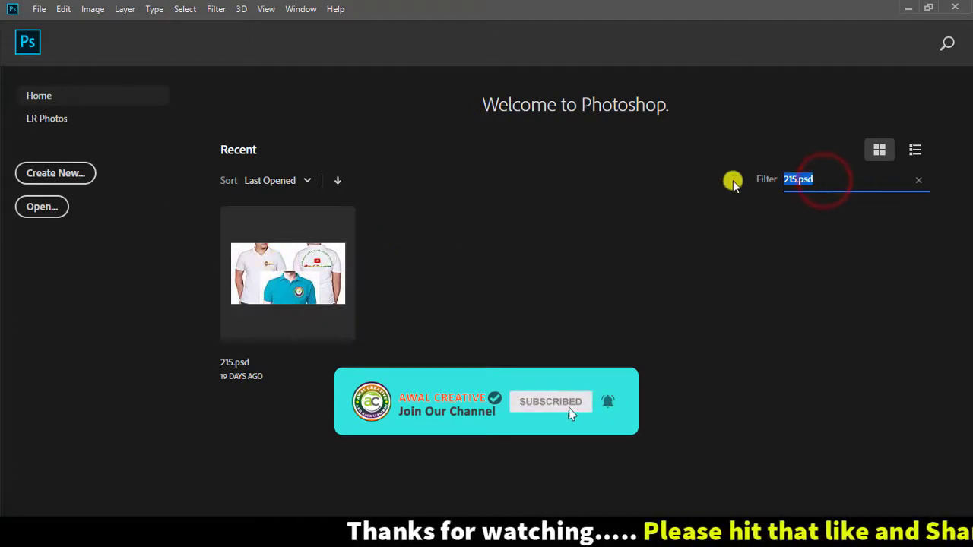
key("BackSpace")
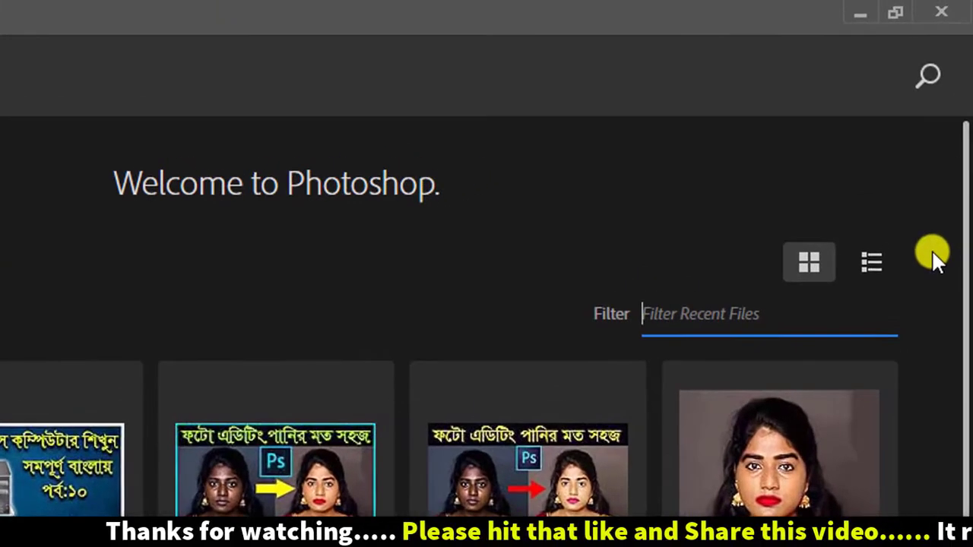
mouse_move(752, 192)
left_mouse_down()
mouse_move(836, 271)
mouse_move(935, 304)
left_mouse_up()
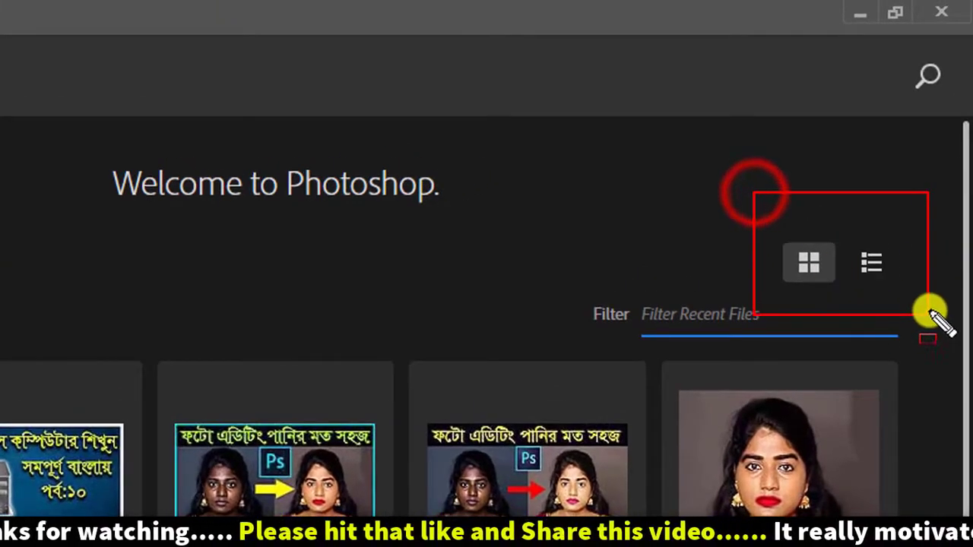
mouse_move(848, 225)
left_mouse_down()
mouse_move(886, 285)
mouse_move(900, 286)
left_mouse_up()
left_click_drag(766, 224, 844, 293)
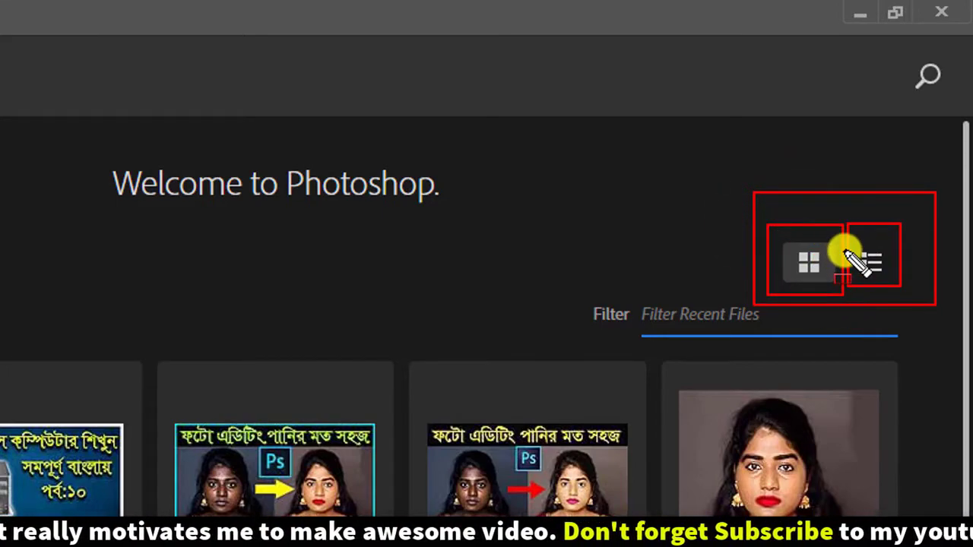
key("Escape")
left_click(819, 262)
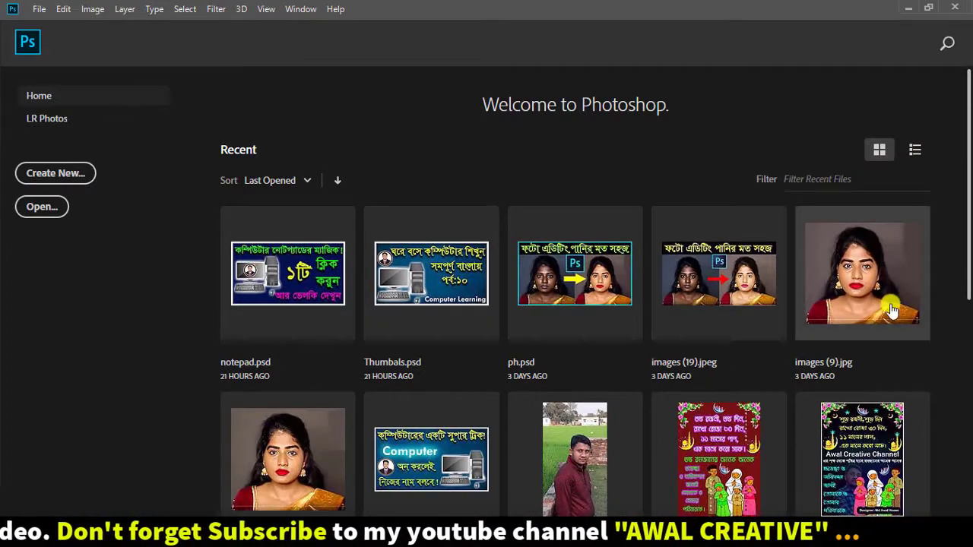
scroll(569, 344, "down", 1)
scroll(568, 344, "down", 5)
scroll(636, 355, "up", 6)
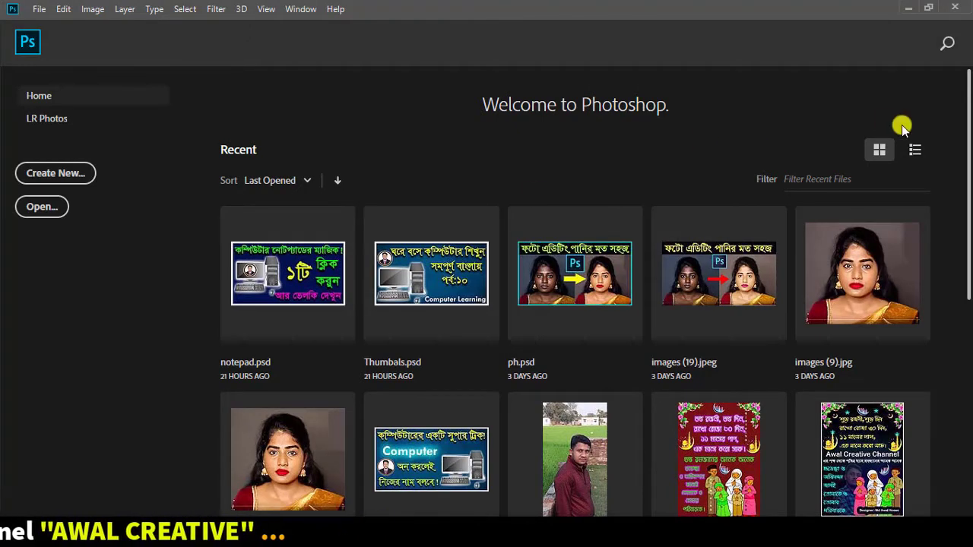
left_click(914, 151)
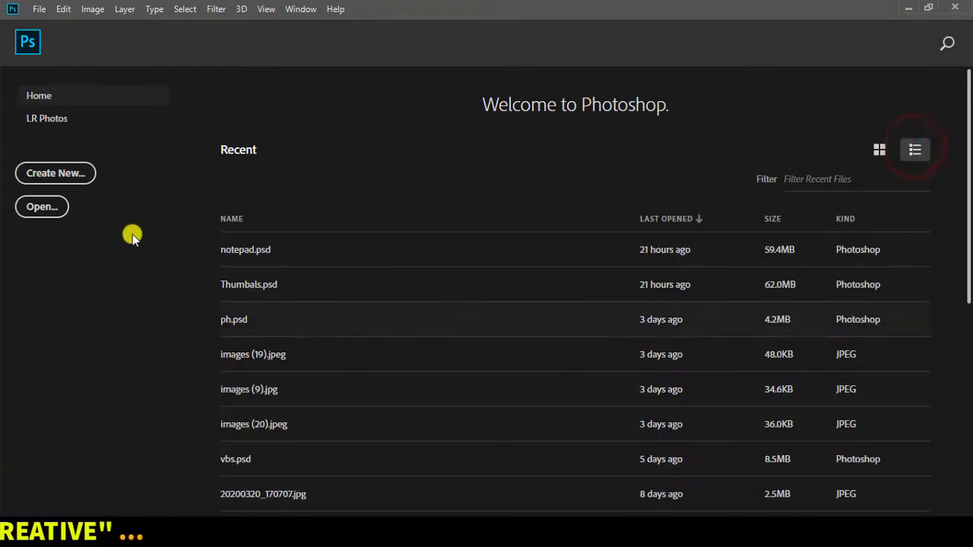
scroll(425, 304, "down", 1)
scroll(465, 359, "down", 3)
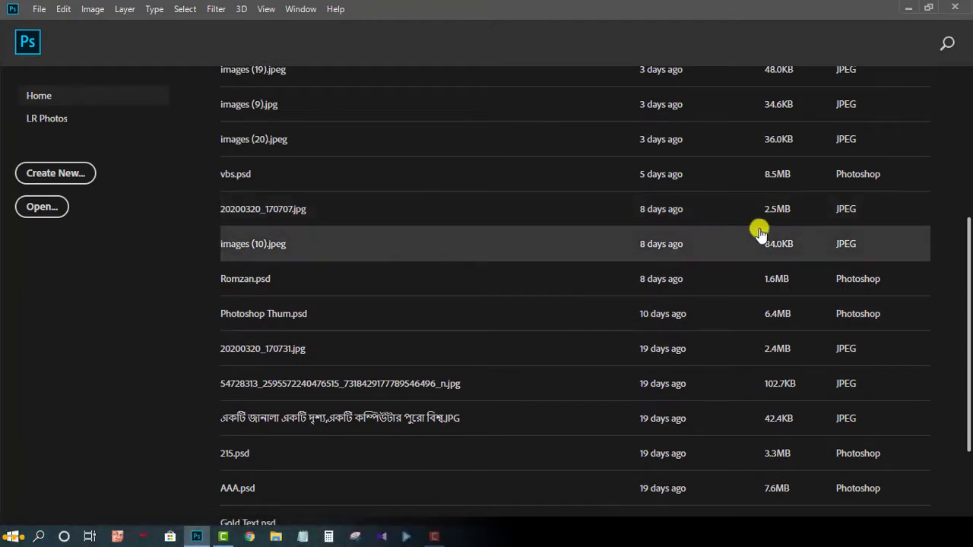
scroll(743, 332, "down", 1)
scroll(730, 335, "up", 5)
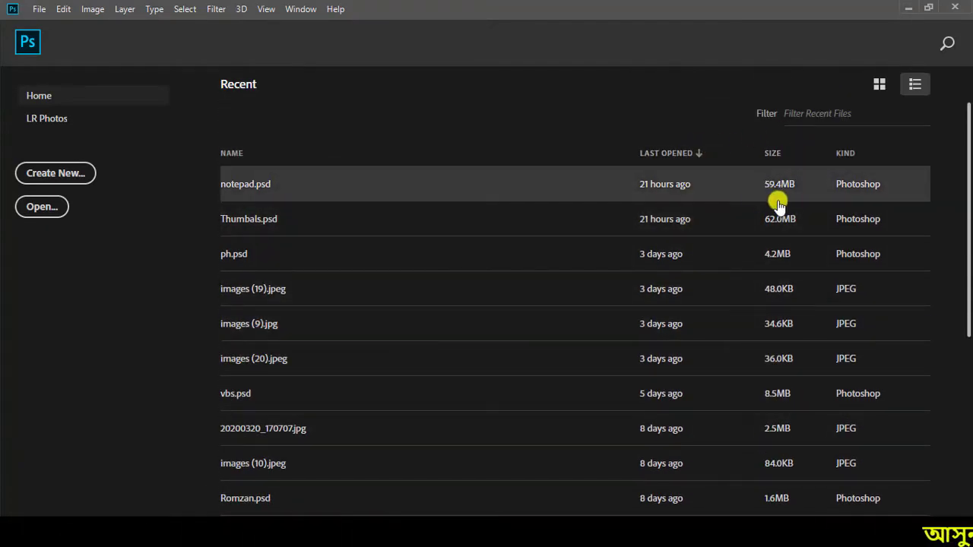
scroll(615, 206, "up", 1)
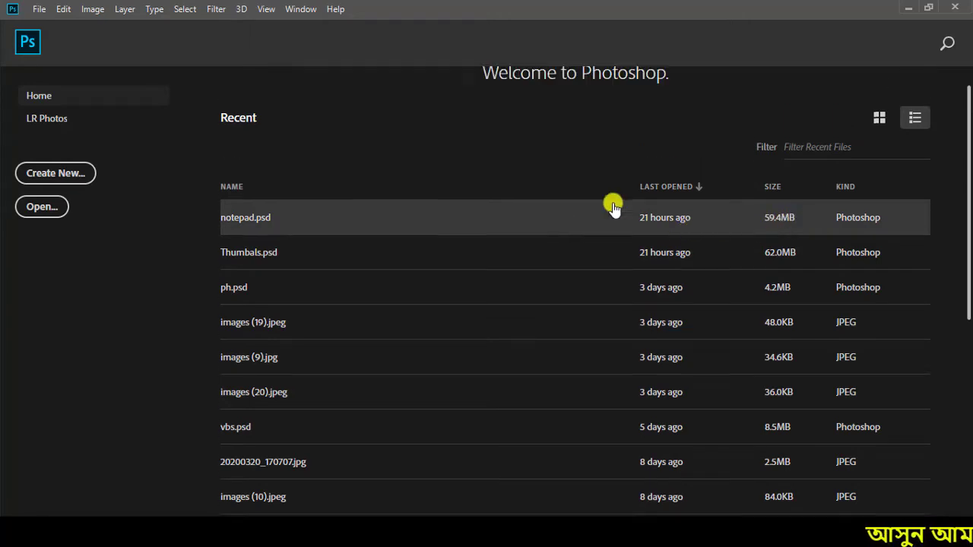
left_click(877, 150)
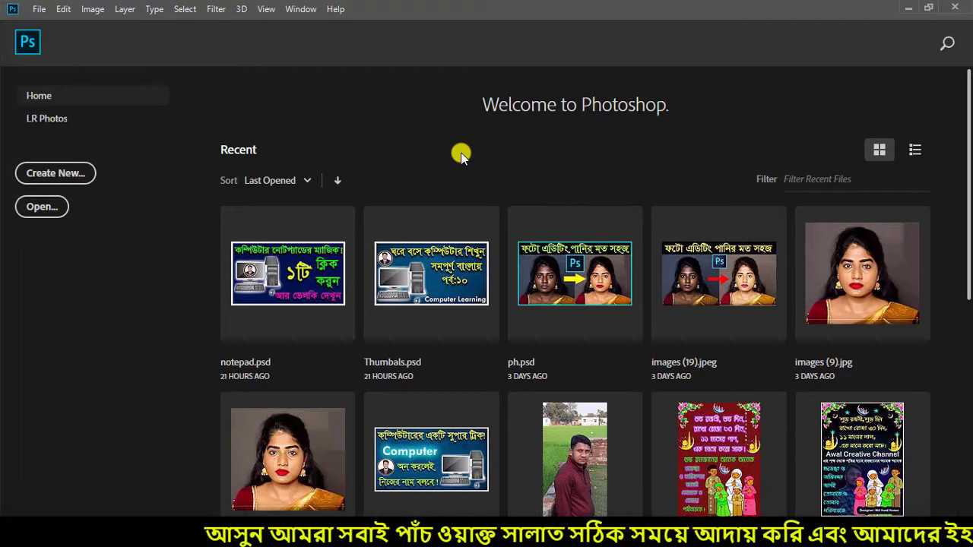
Reset the Essentials workspace via Window > Workspace, then open the File menu
left_click(301, 9)
mouse_move(372, 34)
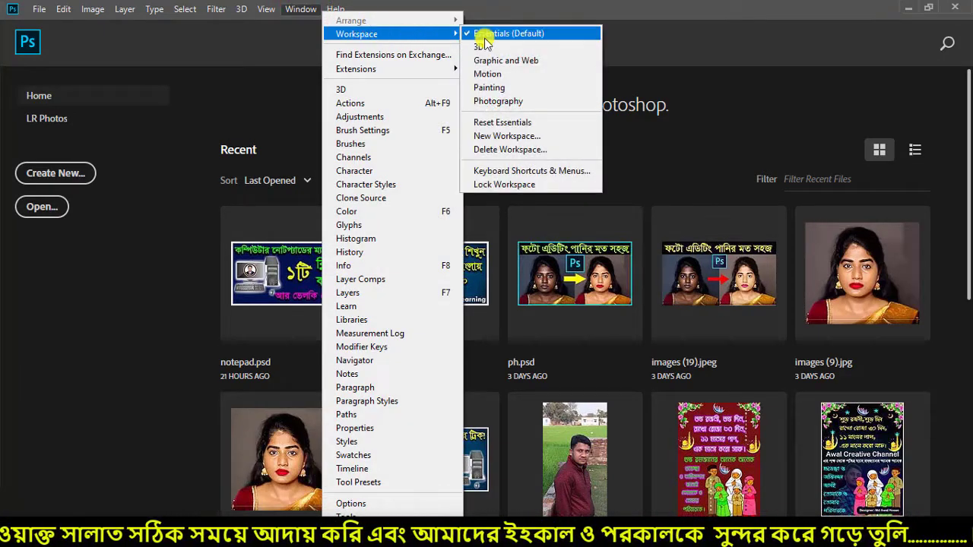
left_click(506, 122)
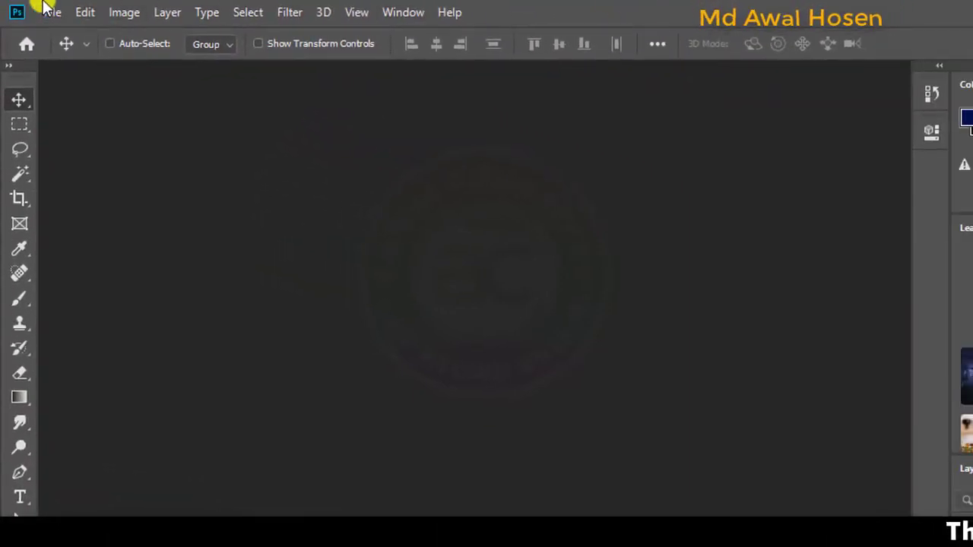
left_click(53, 13)
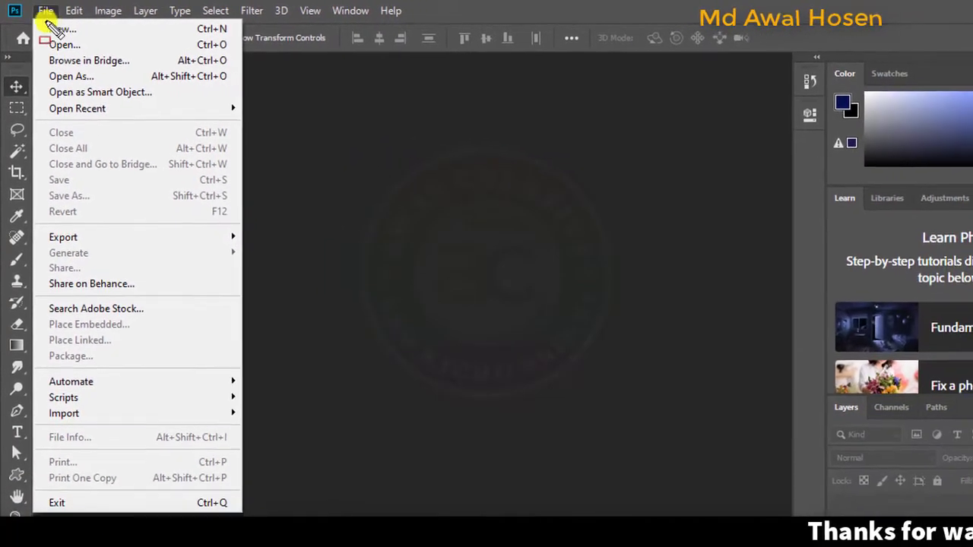
left_click_drag(144, 243, 243, 509)
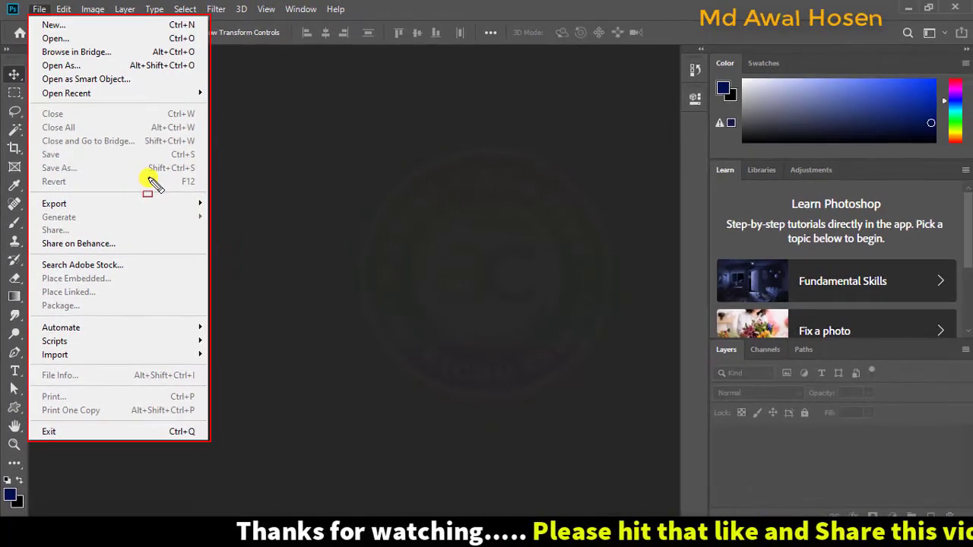
left_click(219, 9)
left_click(220, 9)
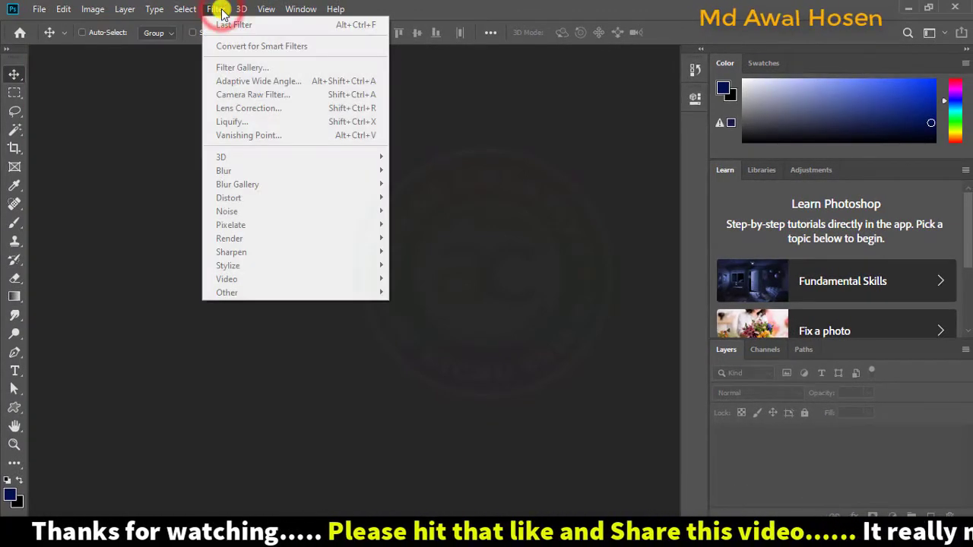
left_click(266, 10)
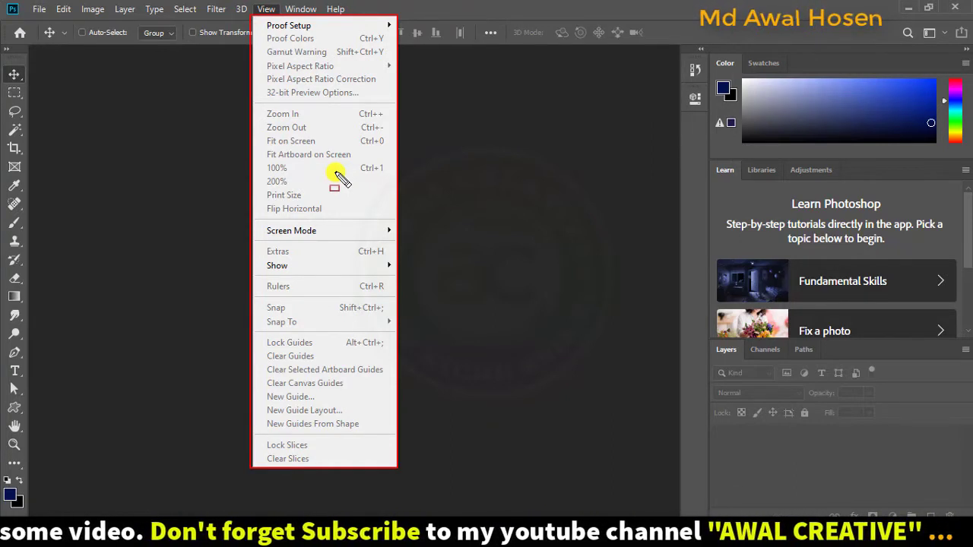
left_click(232, 56)
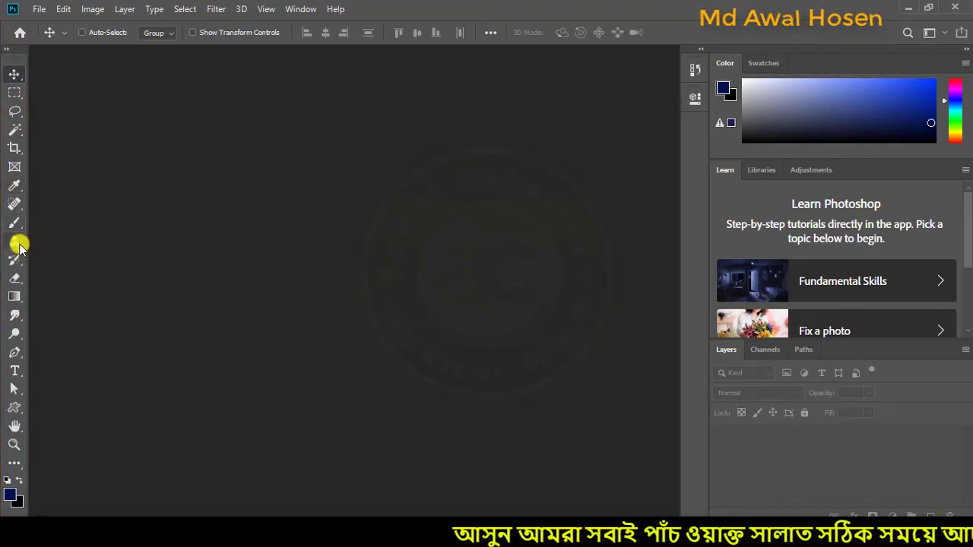
left_click(5, 50)
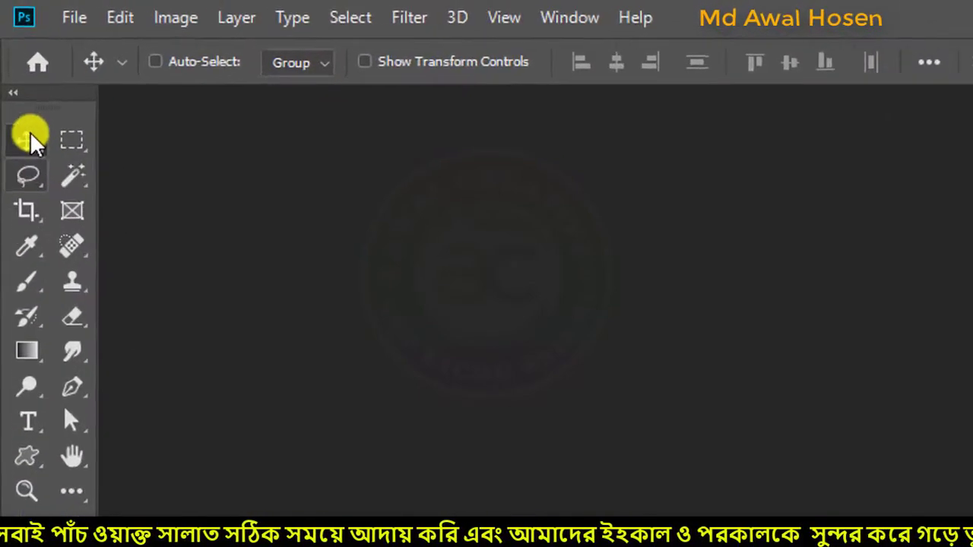
left_click(13, 100)
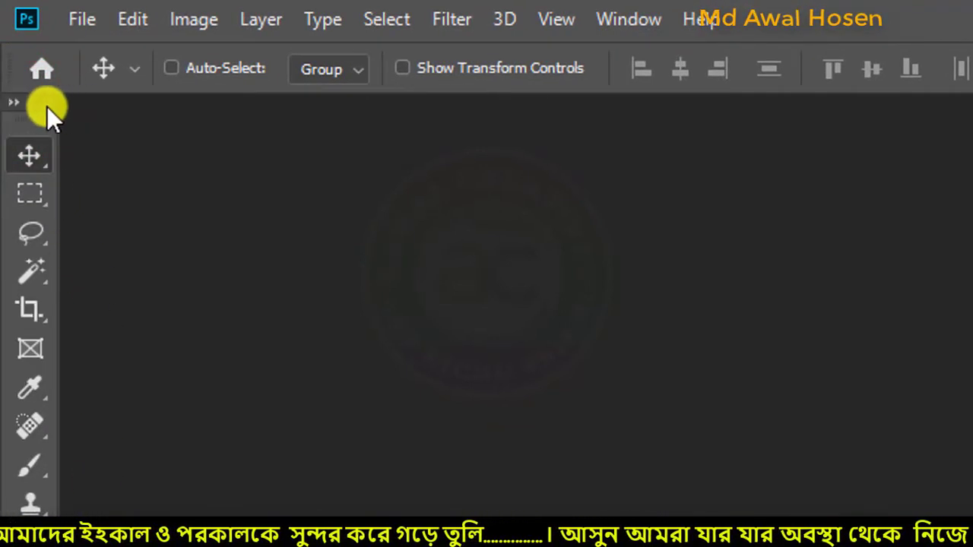
left_click(13, 101)
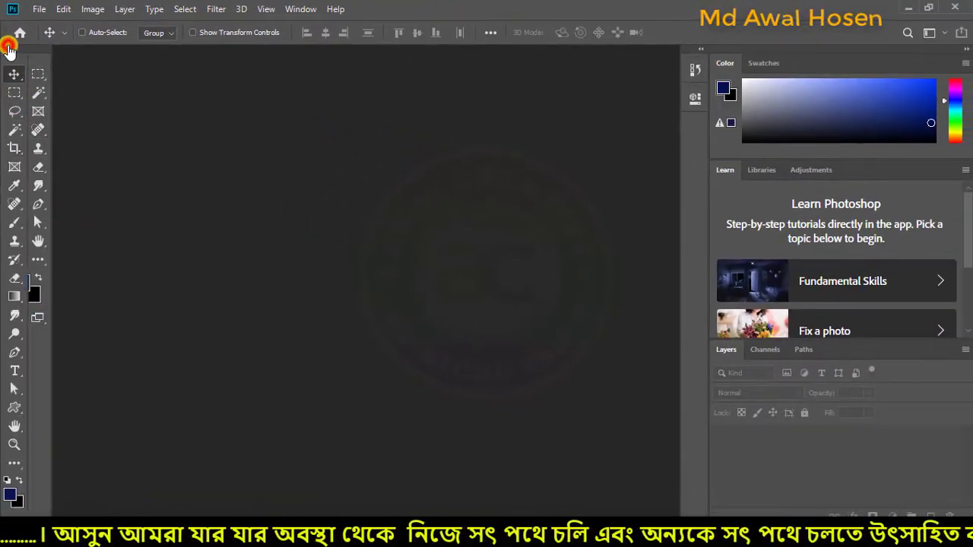
left_click(8, 47)
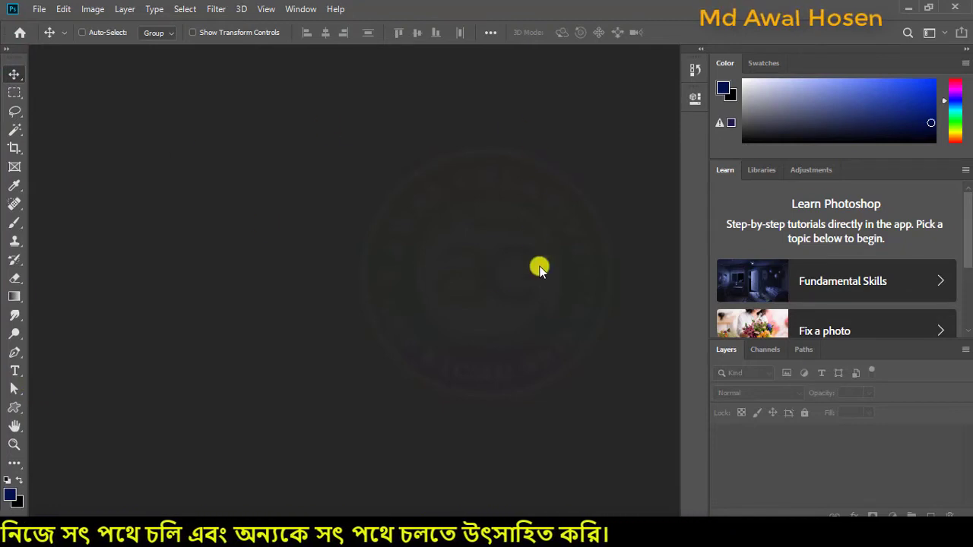
left_click_drag(17, 47, 93, 93)
left_click(305, 92)
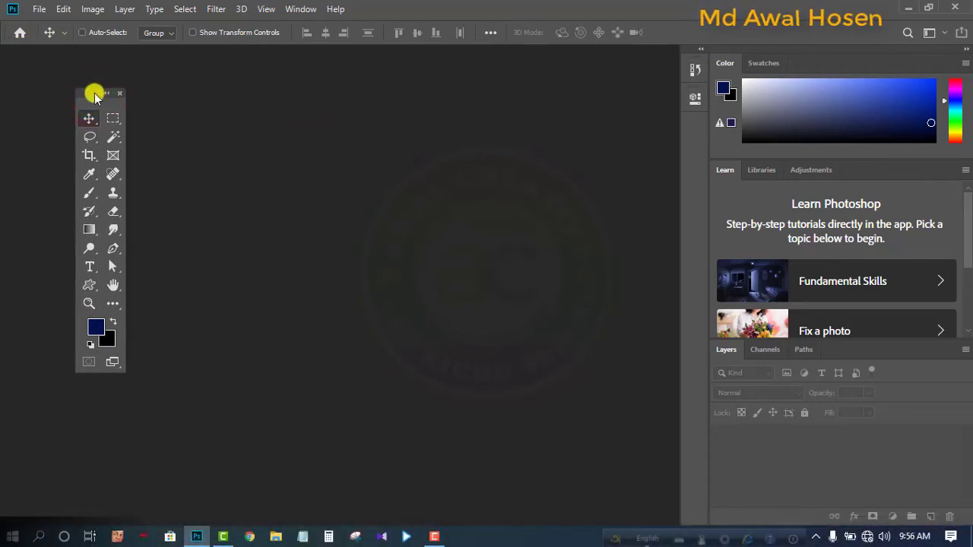
left_click_drag(94, 93, 15, 48)
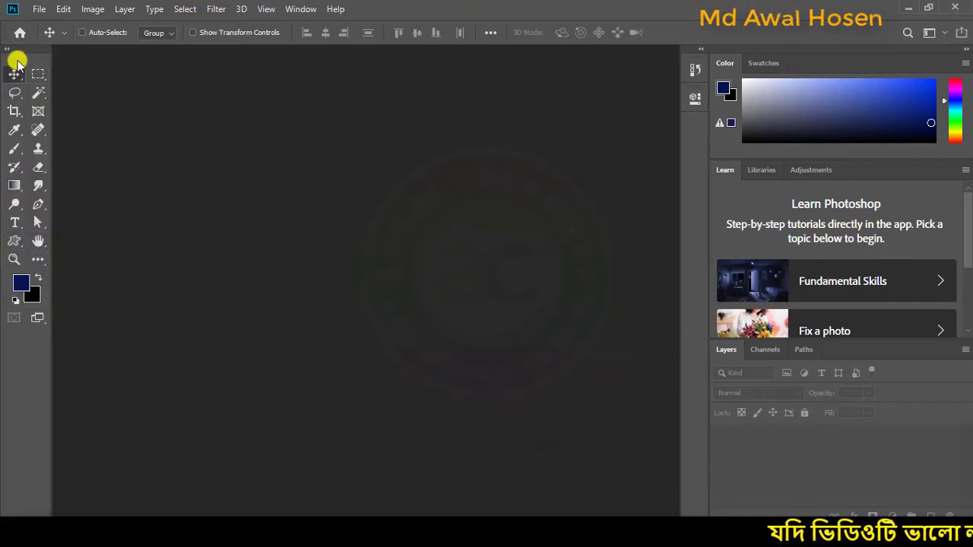
left_click(7, 50)
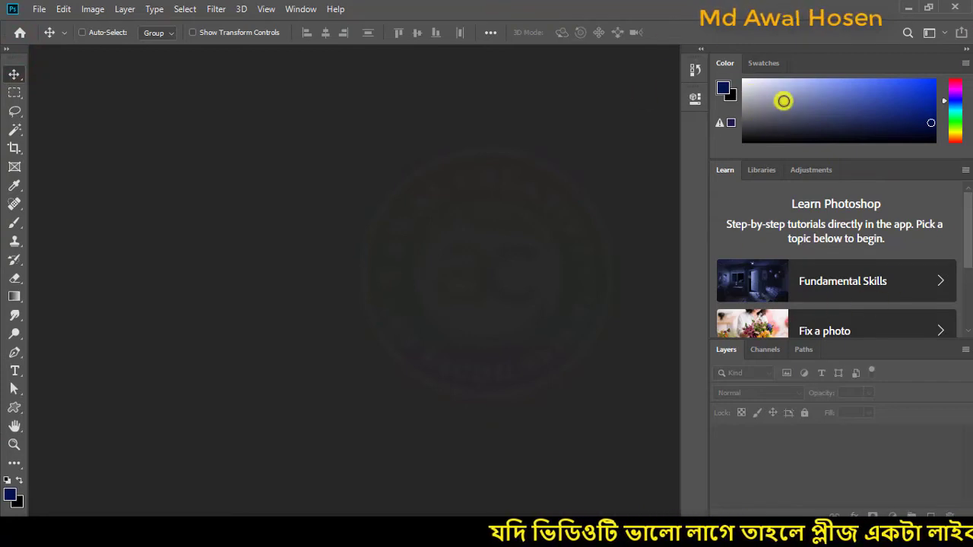
Float both collapsed panels out over the canvas, then dock them back into the icon column
left_click_drag(679, 45, 969, 500)
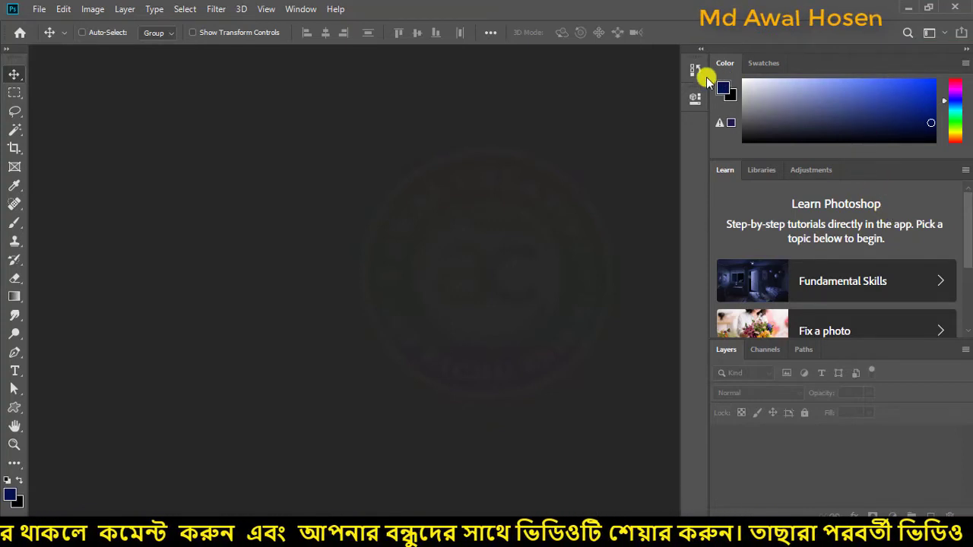
left_click_drag(690, 71, 580, 102)
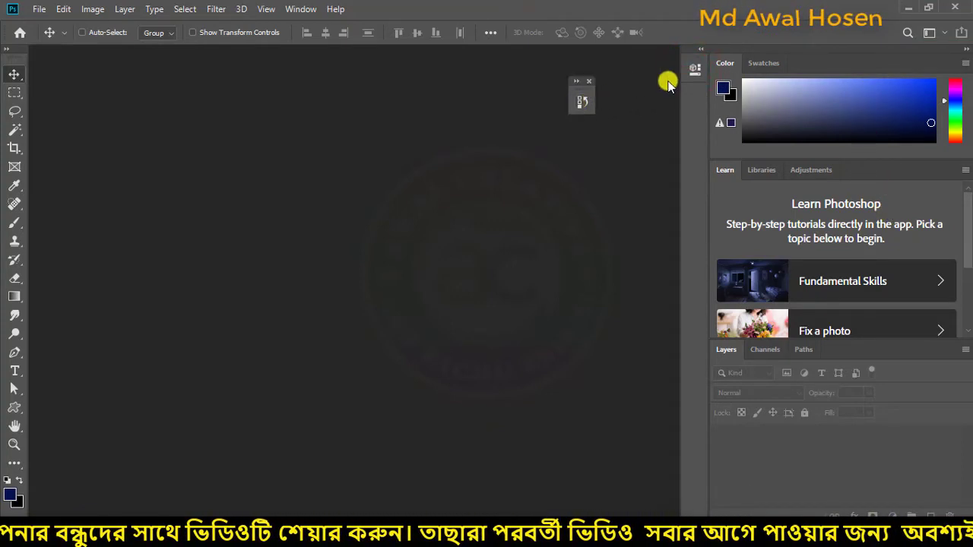
left_click_drag(695, 71, 600, 158)
left_click(583, 81)
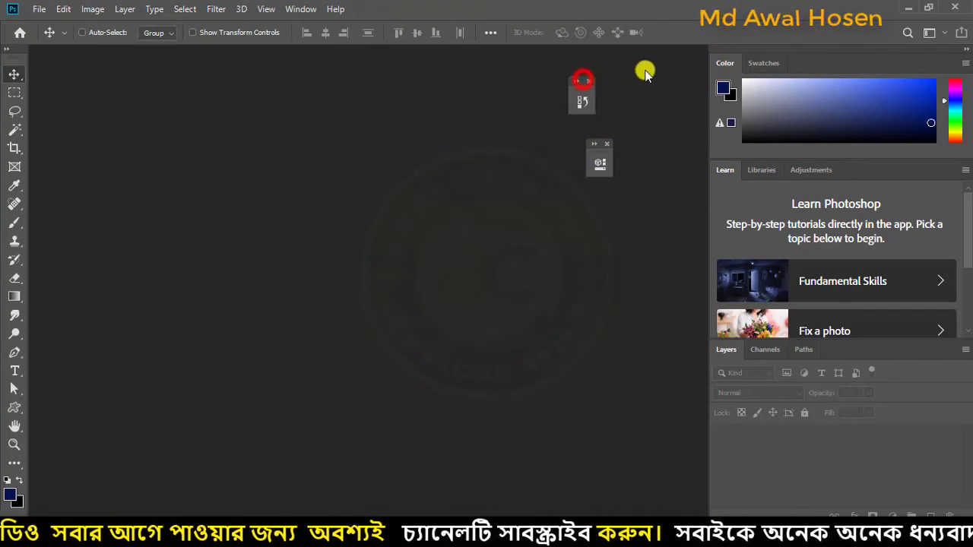
left_click(599, 144)
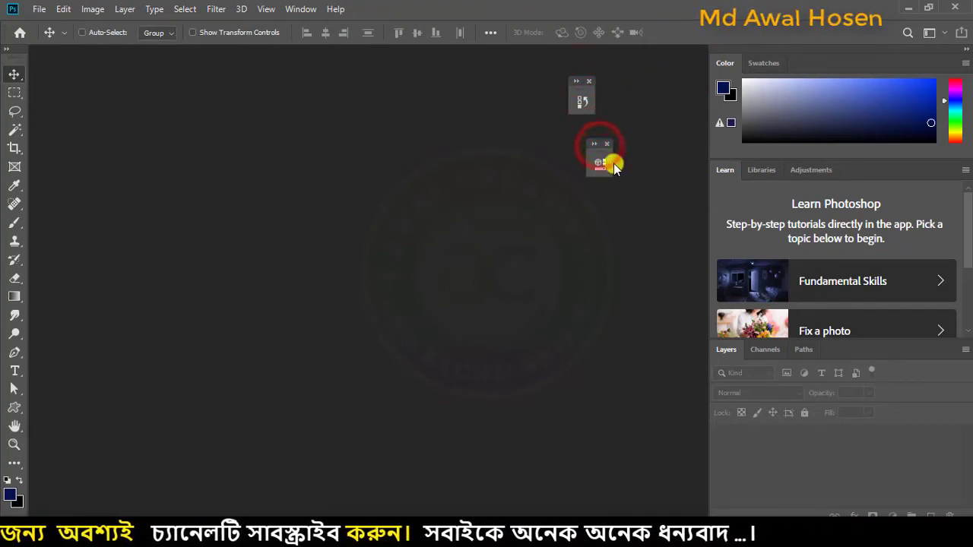
left_click_drag(596, 157, 694, 150)
left_click_drag(583, 92, 690, 98)
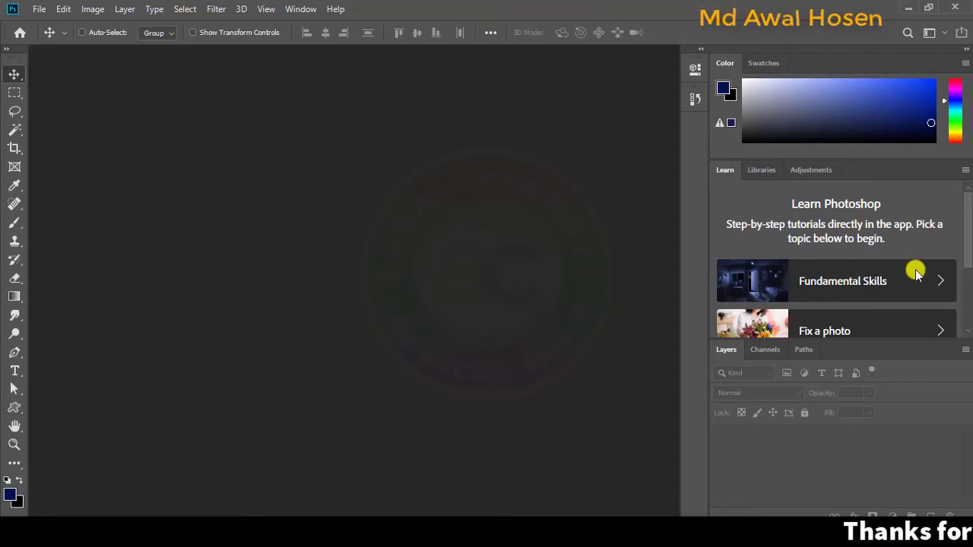
Add the 3D panel from the Window menu and collapse it to an icon
left_click(302, 11)
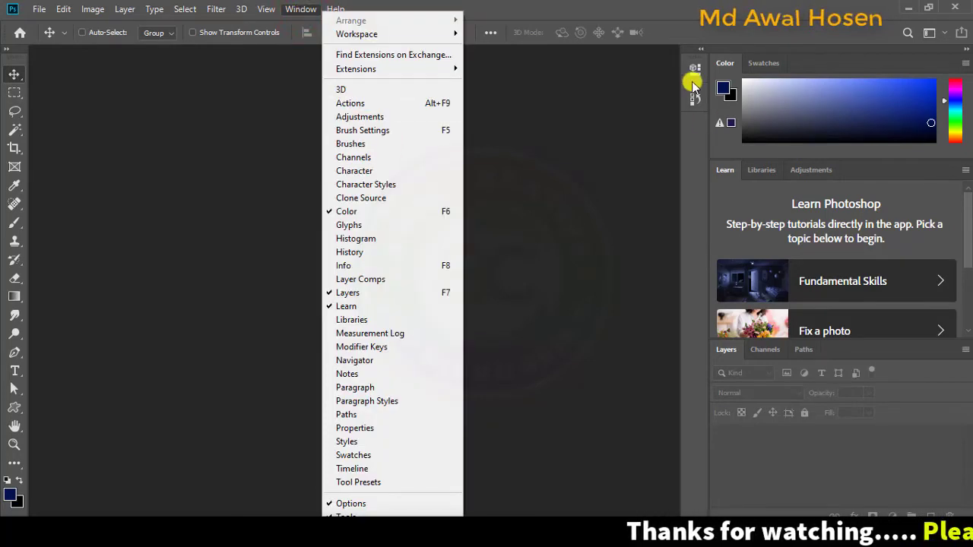
left_click(342, 93)
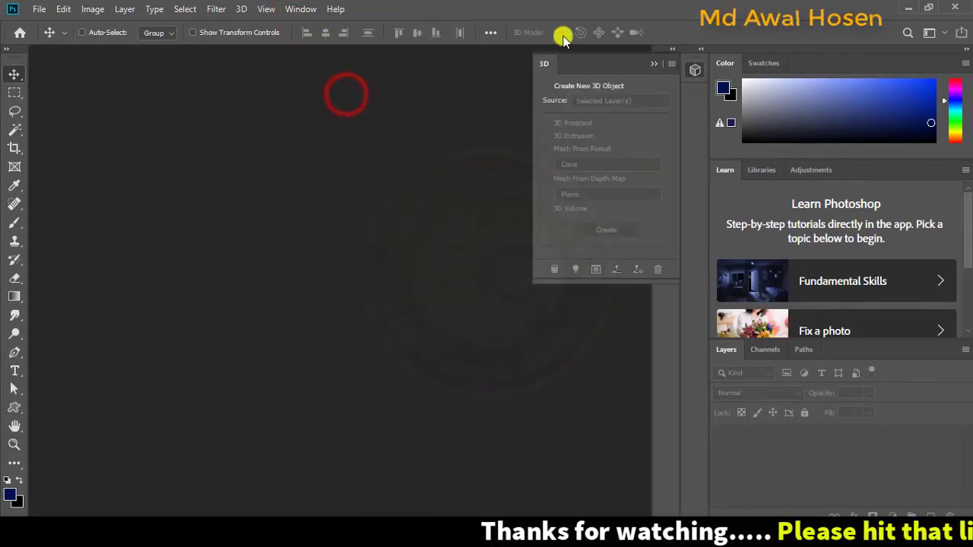
double_click(650, 62)
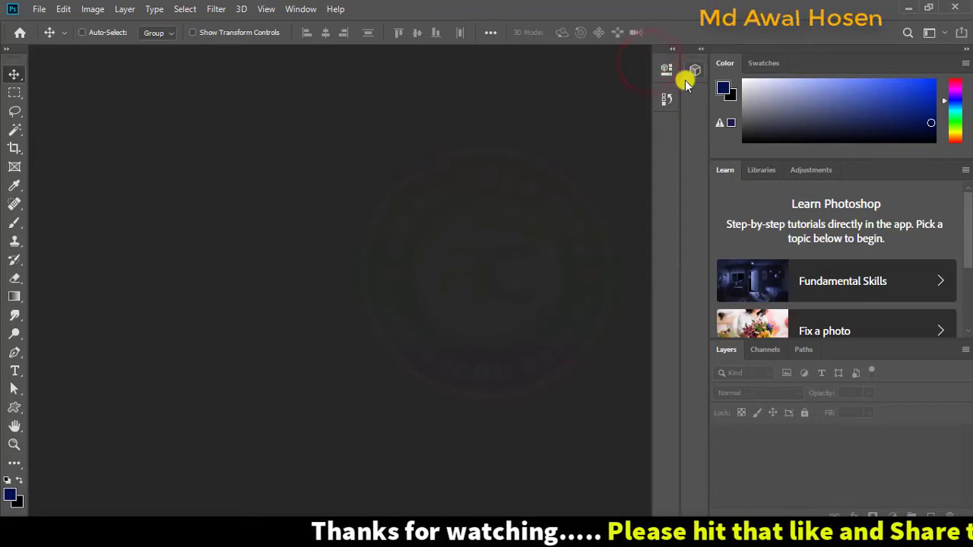
Add the Character panel and collapse the Character and Paragraph panels to icons
left_click(299, 9)
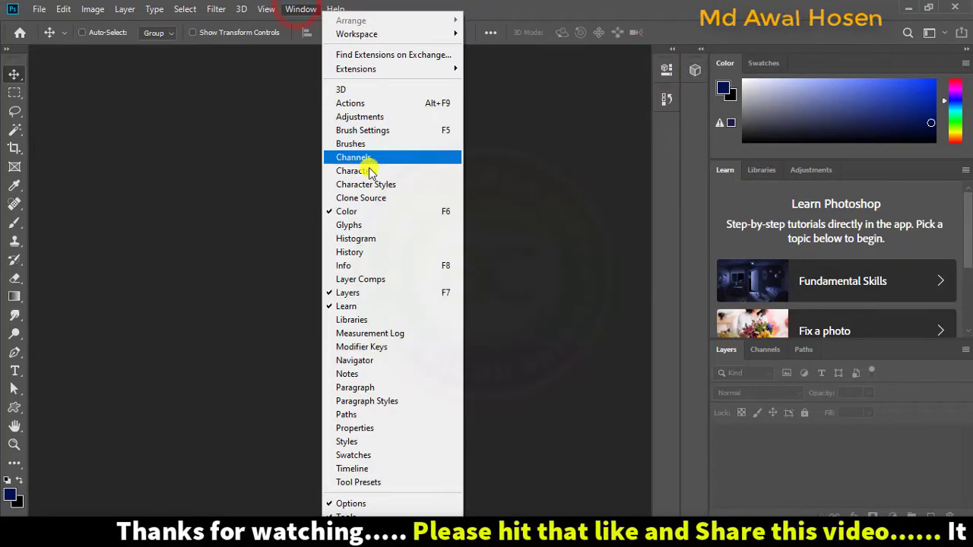
left_click(343, 171)
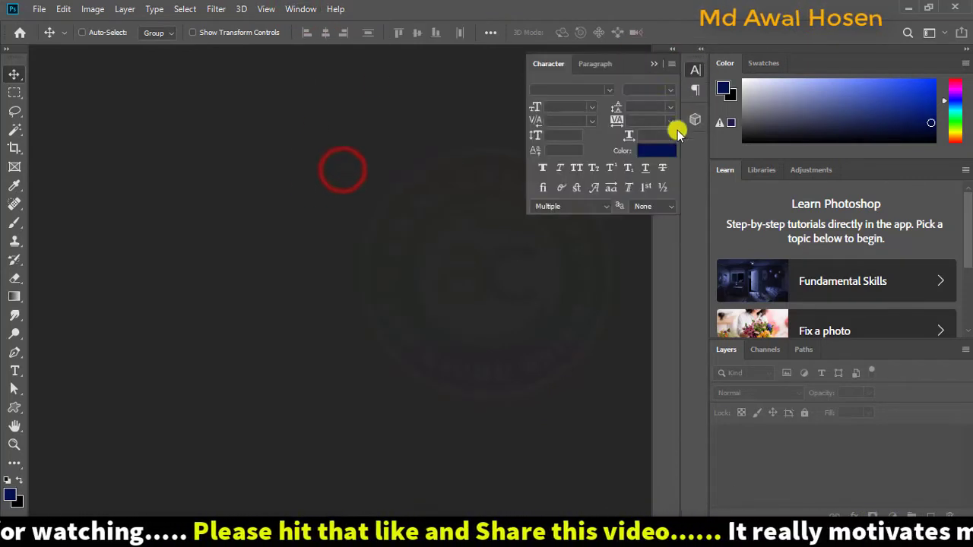
left_click(655, 63)
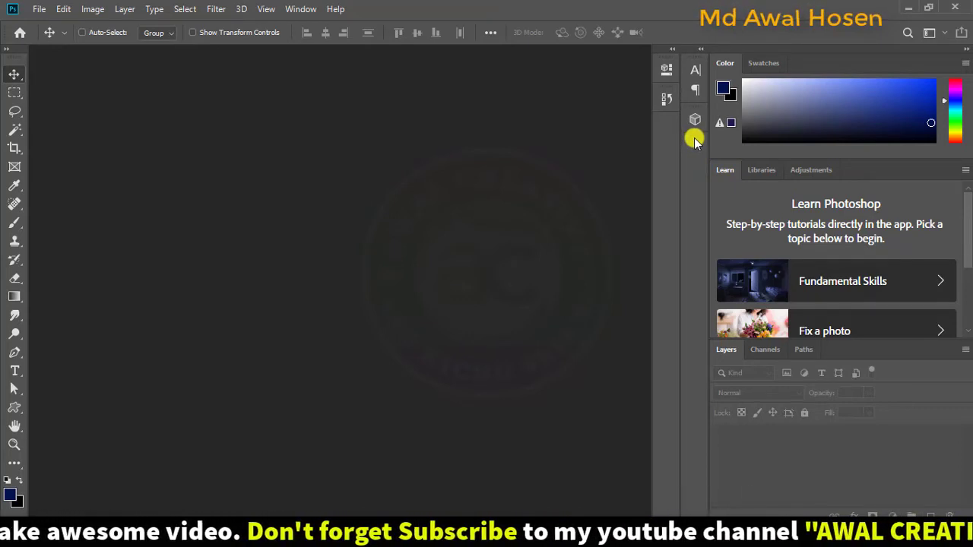
left_click_drag(910, 62, 521, 108)
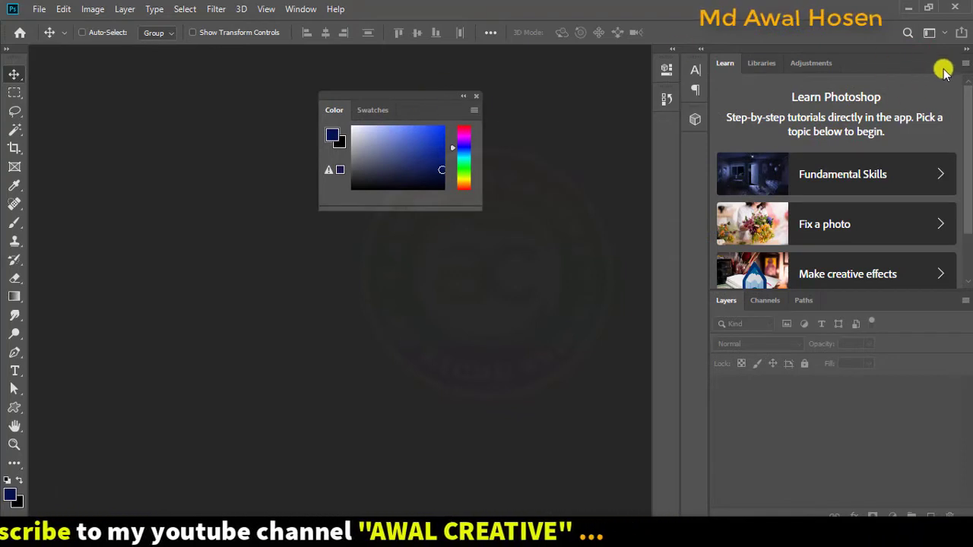
left_click_drag(416, 98, 908, 52)
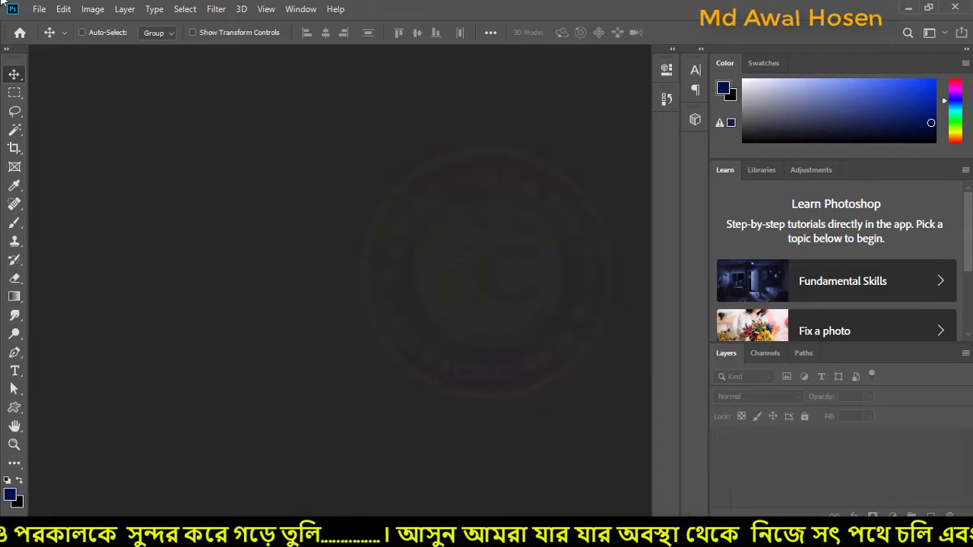
Minimize and restore Photoshop, restore down, move and widen the window, then maximize it
left_click(908, 7)
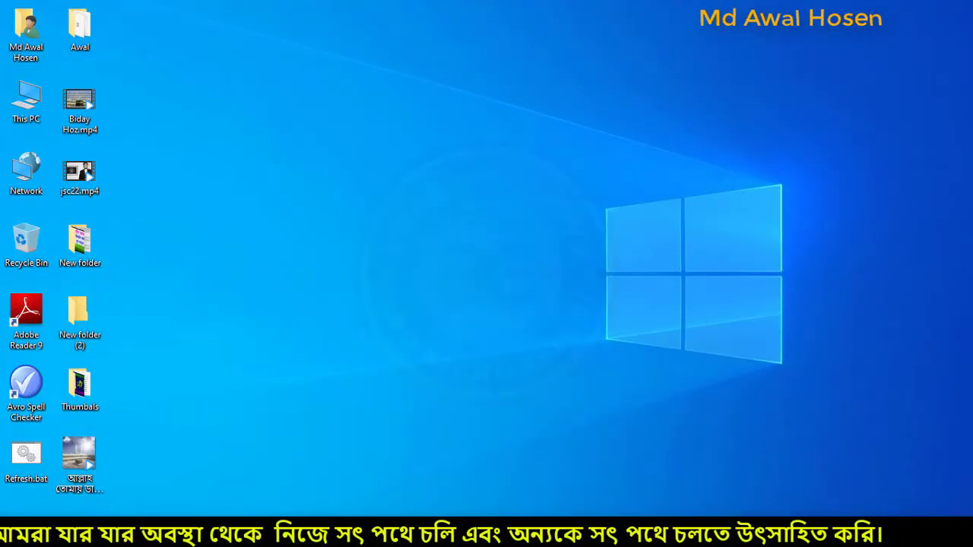
key("alt+Tab")
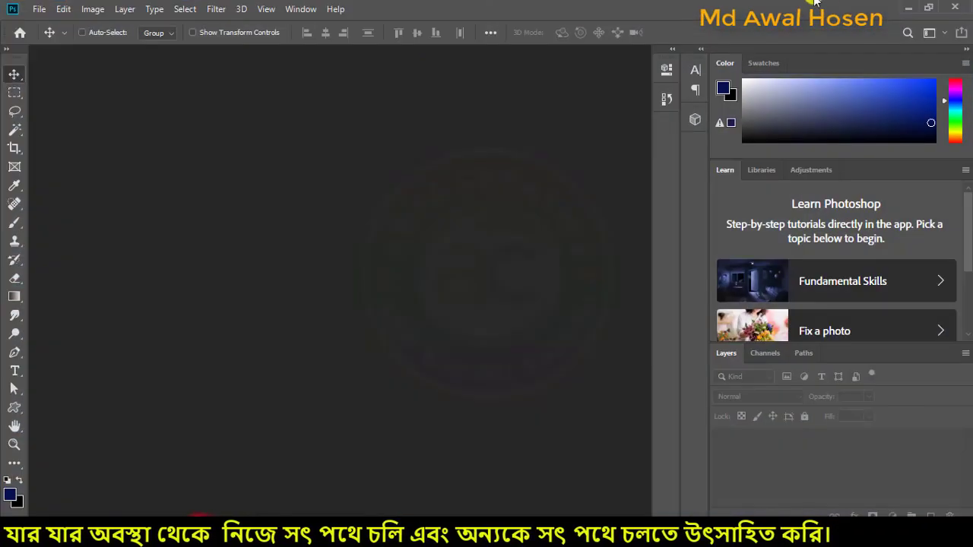
left_click(929, 8)
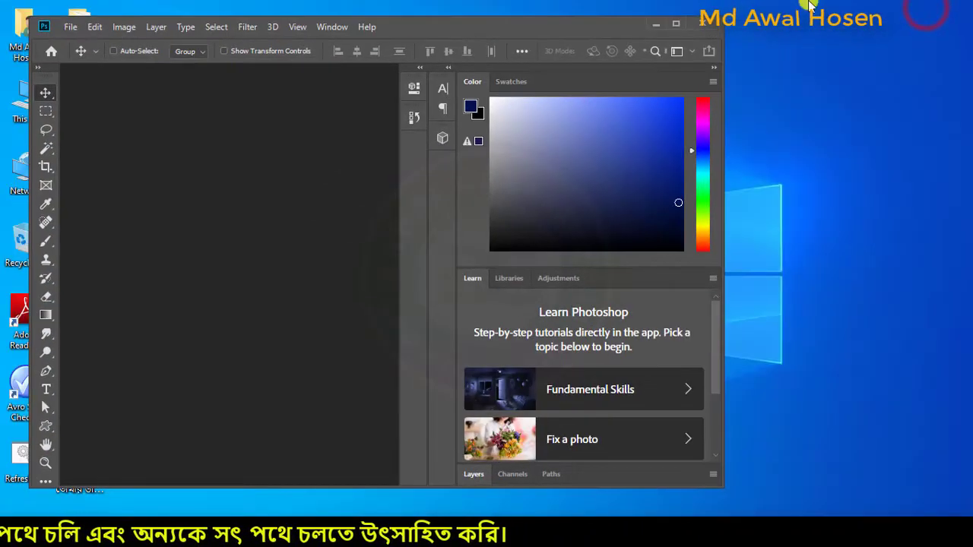
left_click_drag(412, 29, 531, 27)
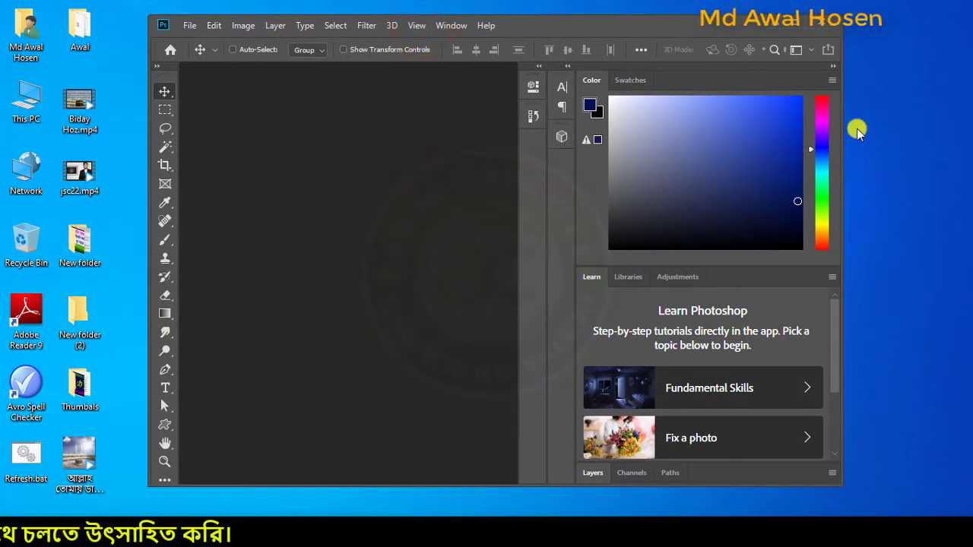
left_click_drag(846, 135, 930, 135)
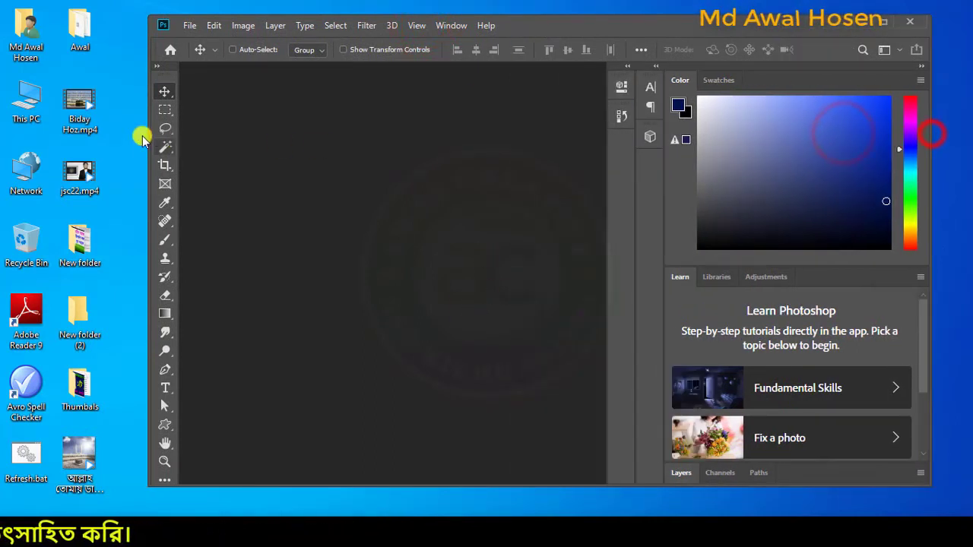
left_click_drag(148, 125, 118, 127)
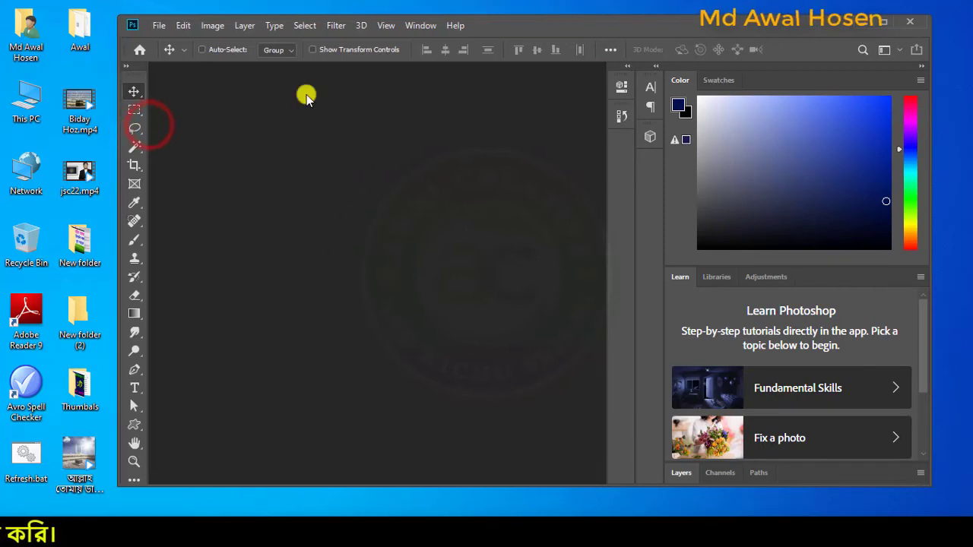
left_click(884, 23)
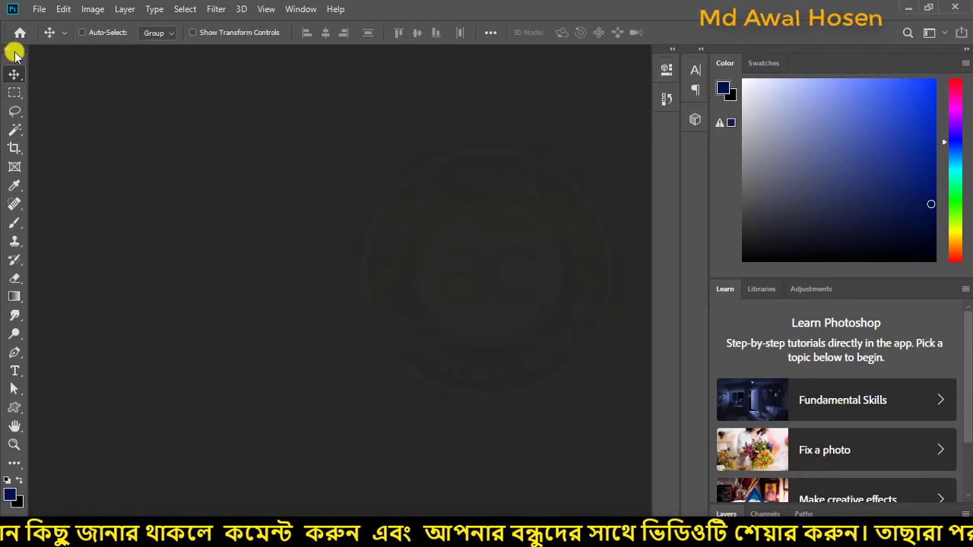
left_click_drag(11, 51, 154, 58)
left_click(124, 56)
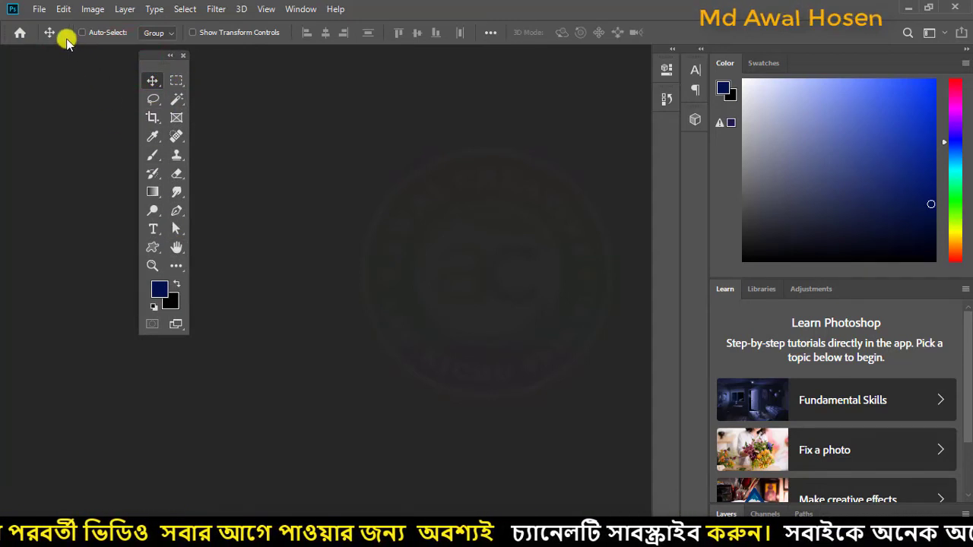
left_click(38, 11)
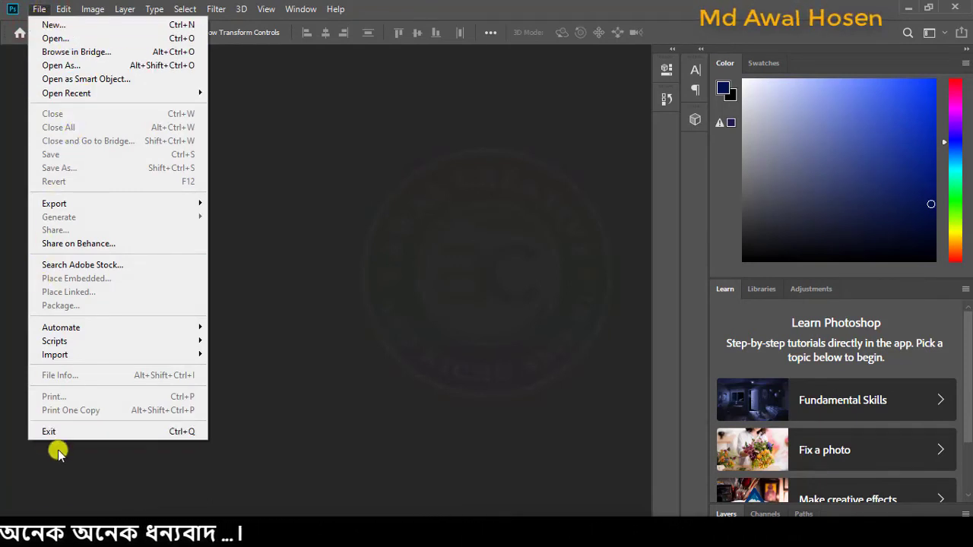
mouse_move(65, 7)
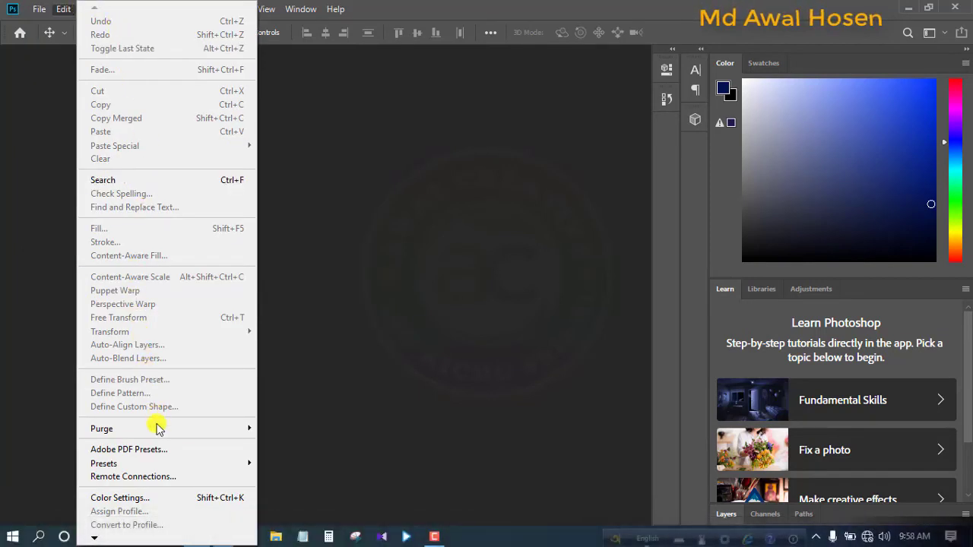
left_click(363, 285)
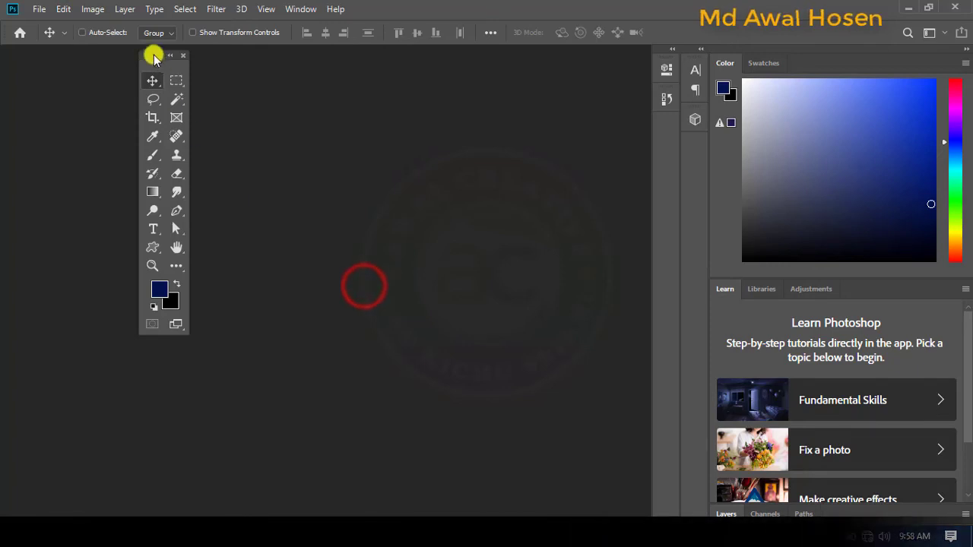
left_click_drag(153, 58, 18, 44)
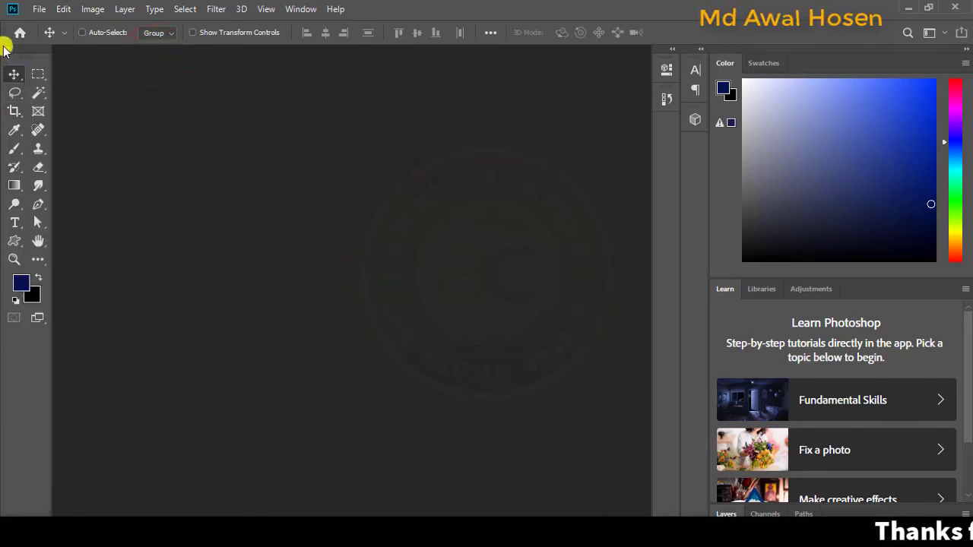
left_click(6, 50)
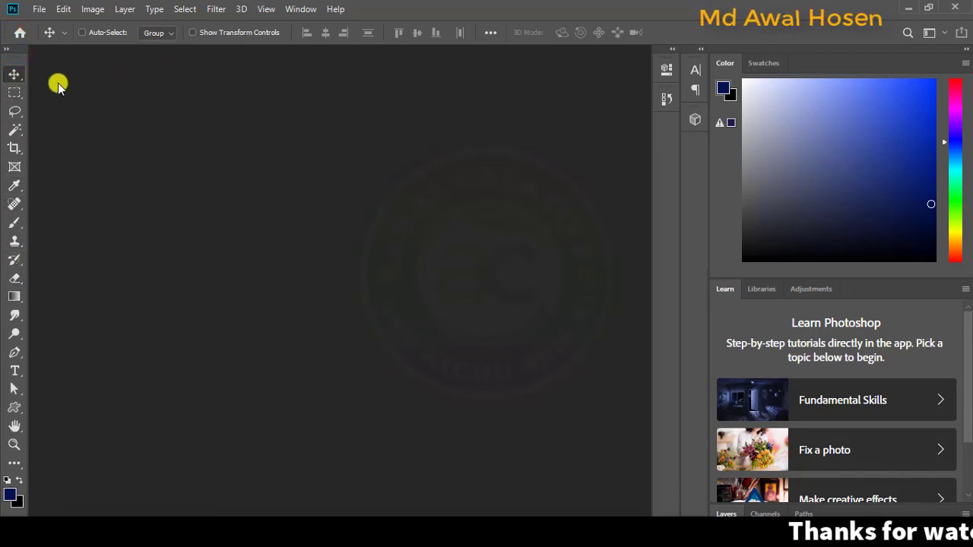